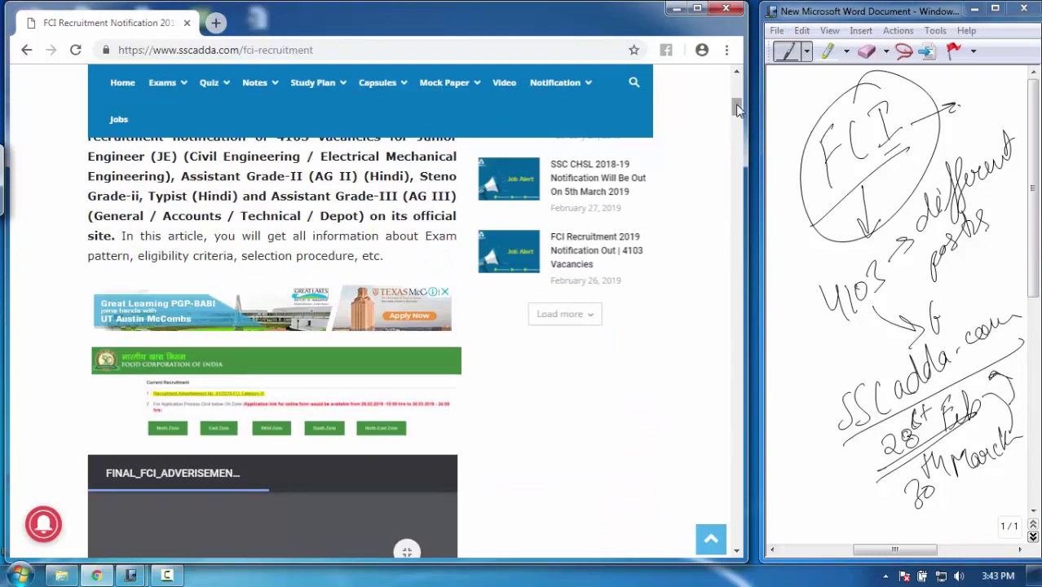
Read through the FCI Recruitment 2019 notification article, then go back to the sscadda home page
left_click_drag(736, 108, 739, 189)
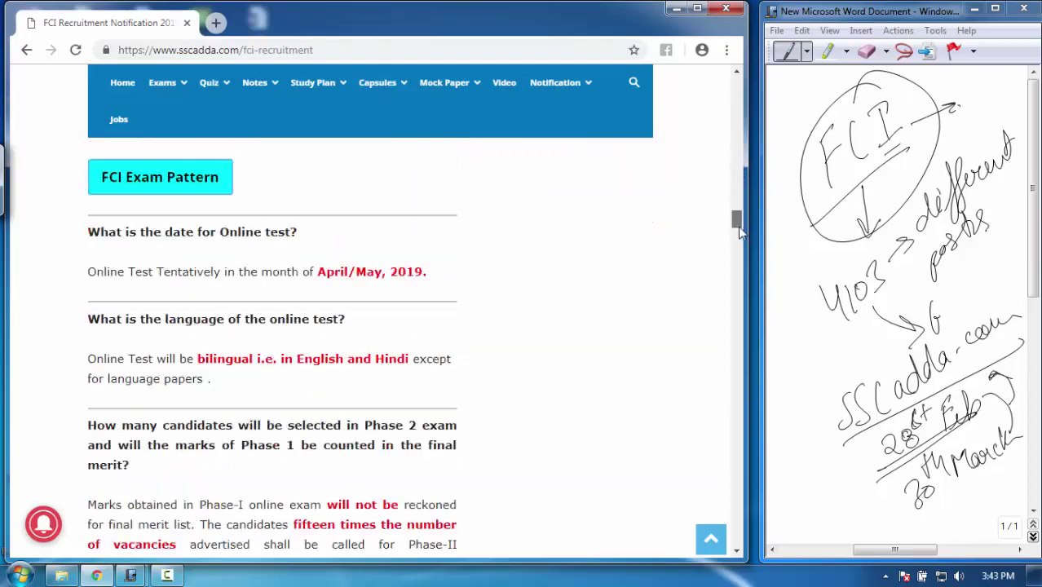
left_click_drag(737, 226, 732, 80)
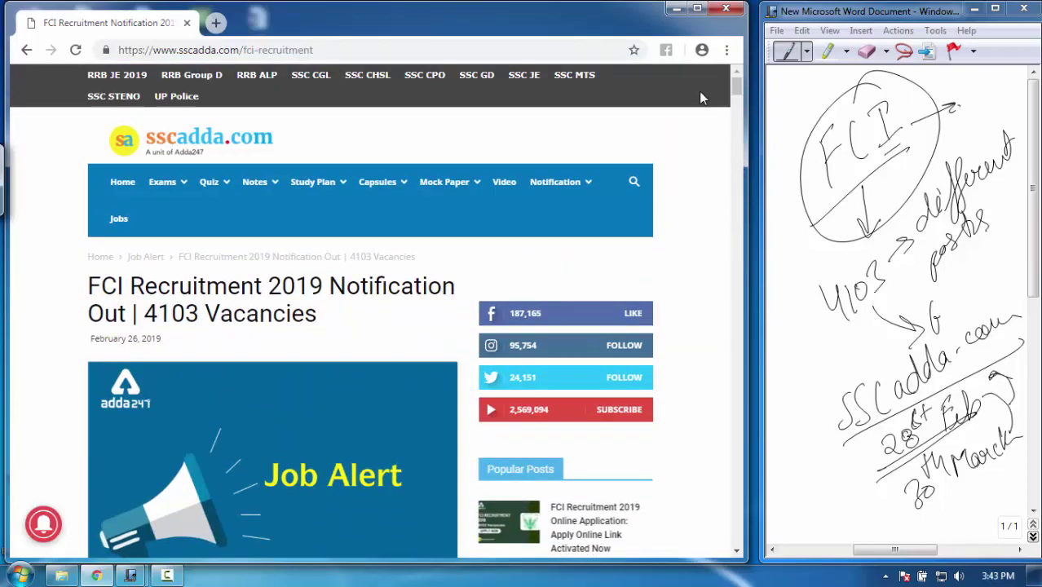
left_click(27, 51)
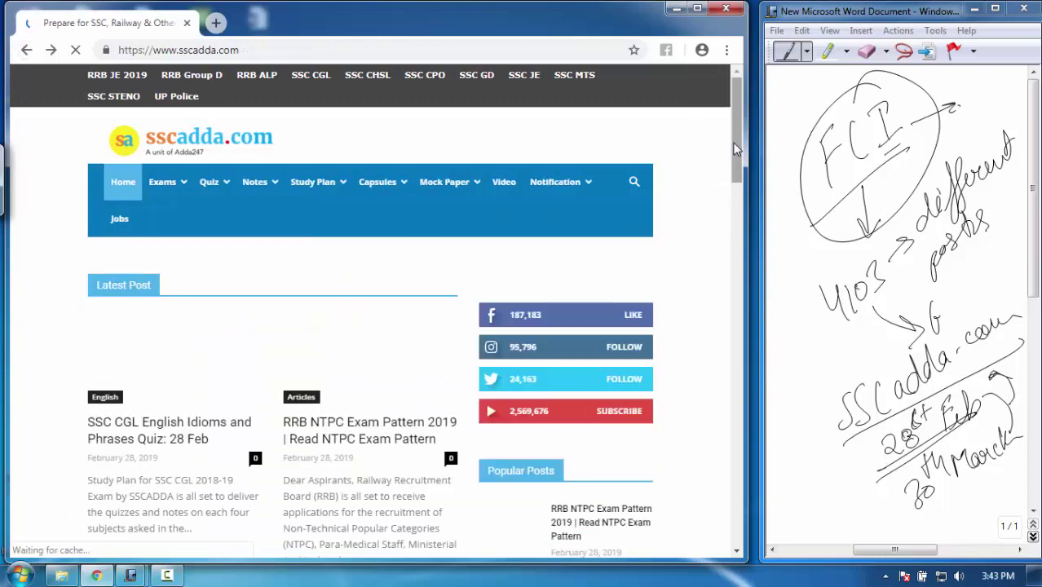
Open the 'FCI Recruitment 2019 Online Application' post and follow its 'Apply Link Activated Now' link
left_click_drag(733, 147, 724, 214)
left_click(188, 400)
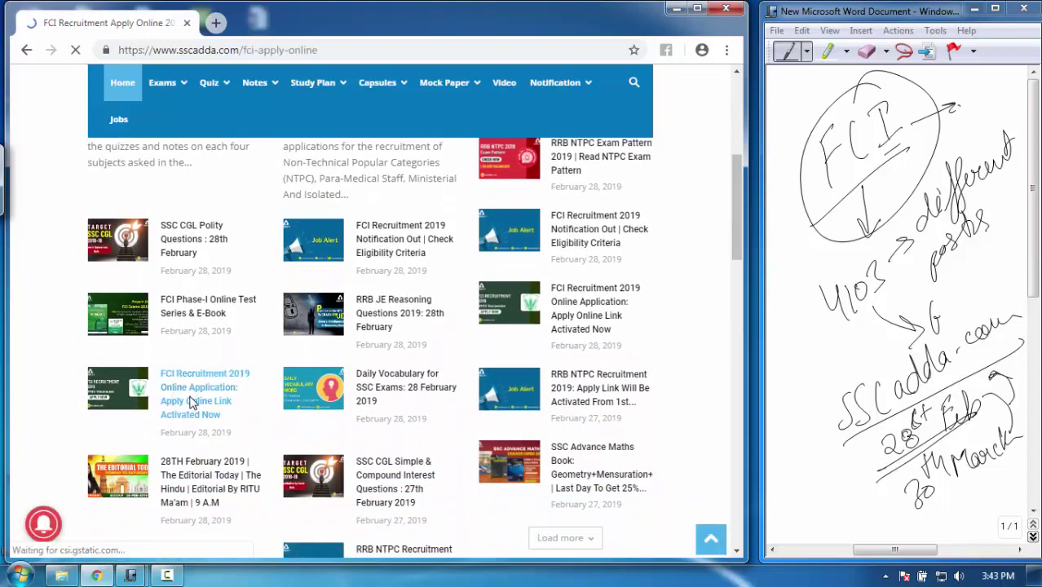
left_click_drag(731, 106, 738, 221)
left_click(316, 354)
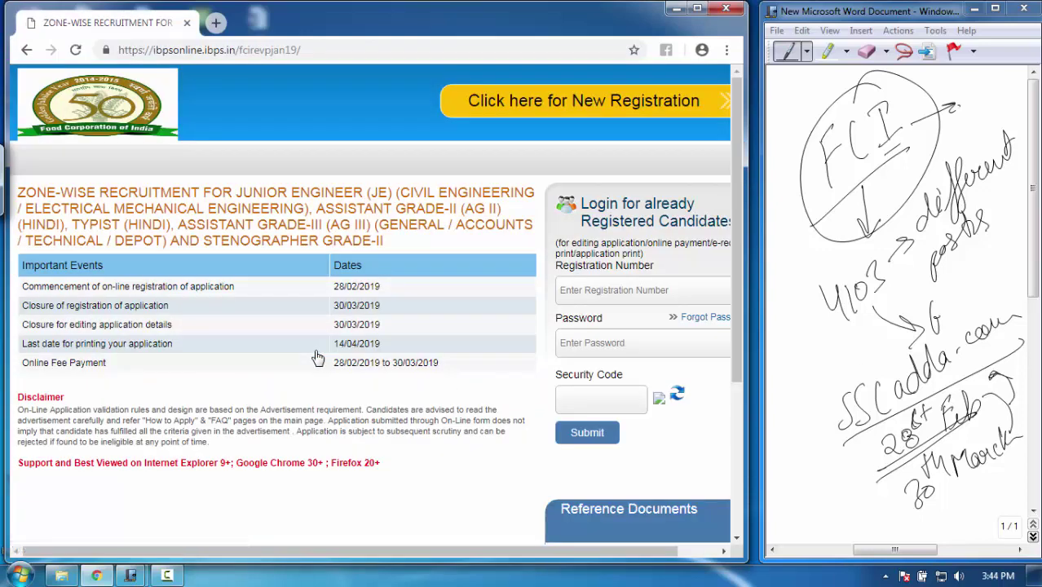
left_click_drag(405, 552, 481, 570)
left_click_drag(548, 554, 304, 561)
Start a new candidate registration and dismiss the Important Points notice with CONTINUE
left_click(634, 292)
left_click(619, 345)
left_click(591, 398)
left_click(604, 107)
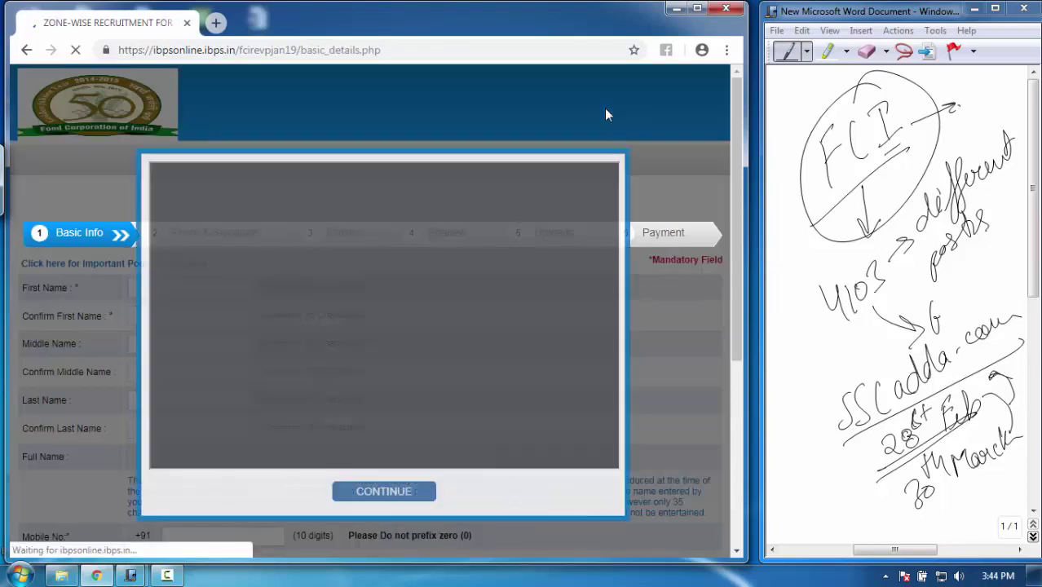
left_click(394, 498)
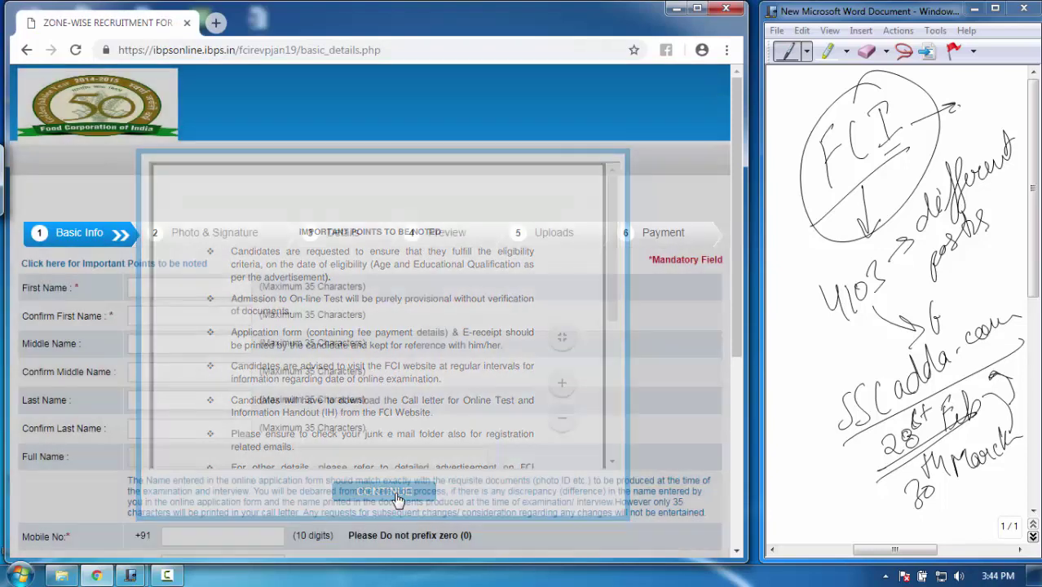
left_click_drag(737, 192, 737, 211)
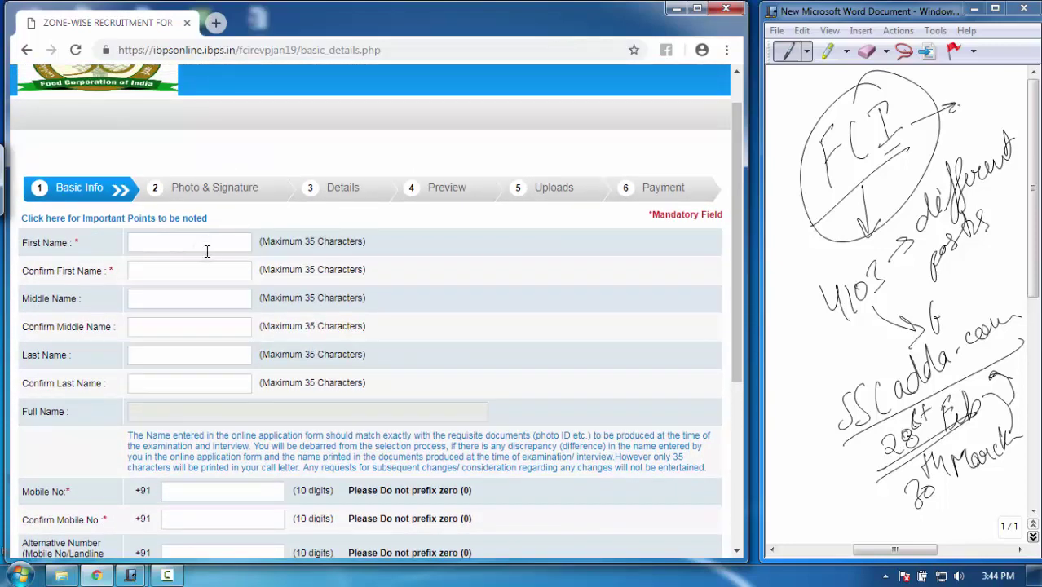
Enter the candidate's first and last name
type("sh")
key("Tab")
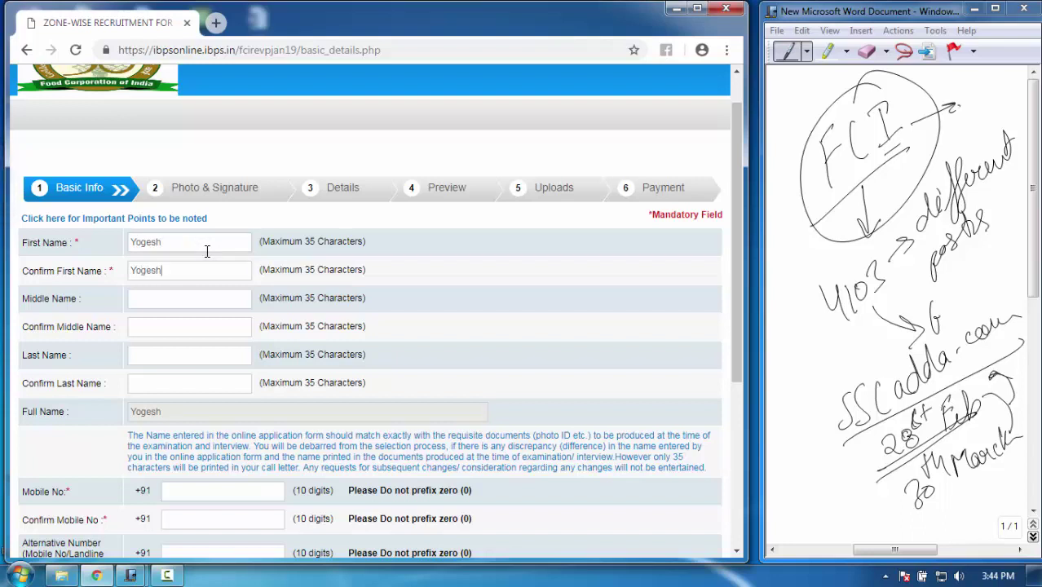
key("Tab")
Enter and confirm the candidate's mobile number
left_click(247, 487)
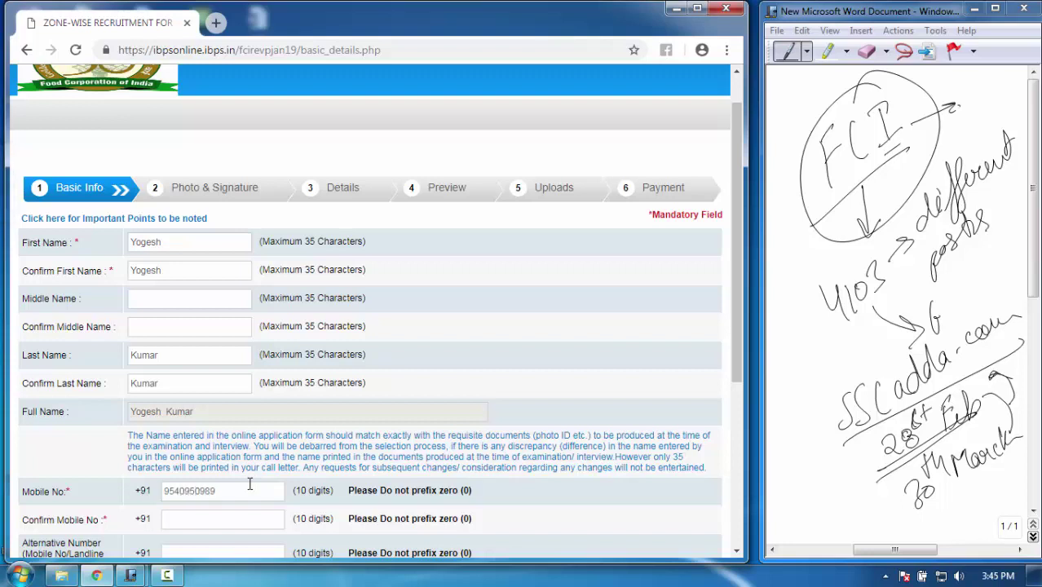
left_click(260, 519)
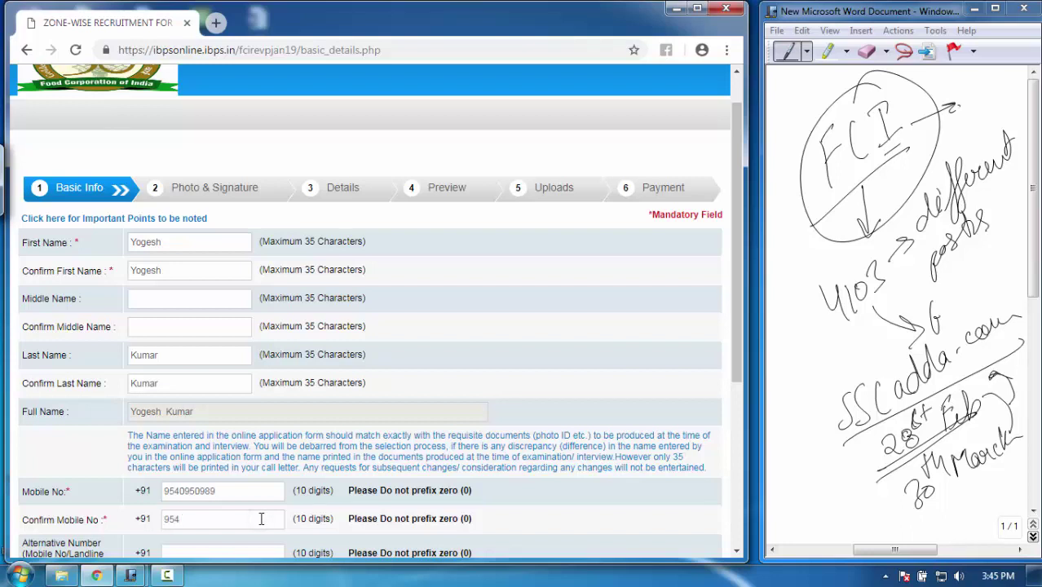
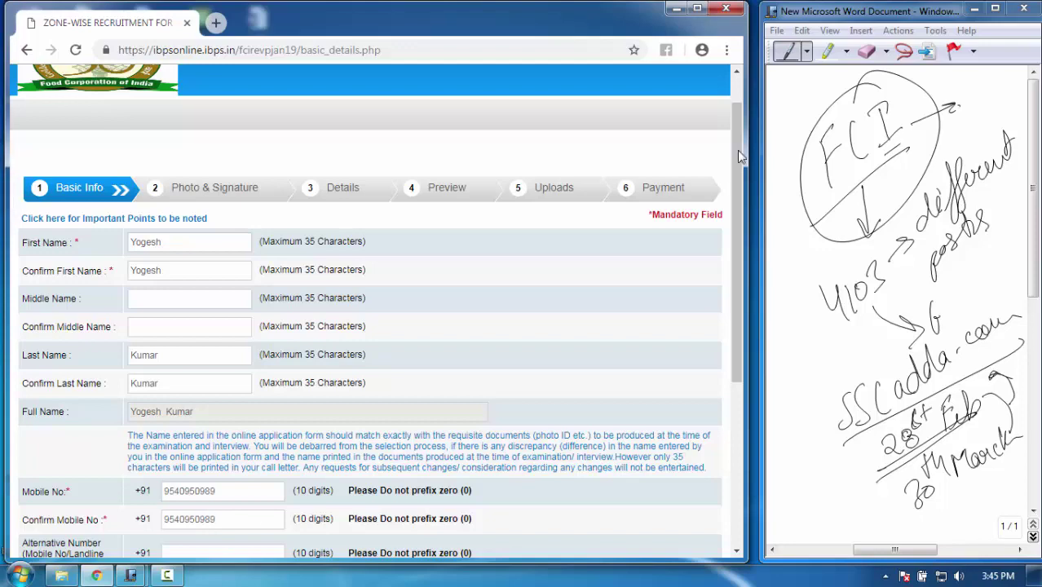
left_click_drag(737, 150, 738, 313)
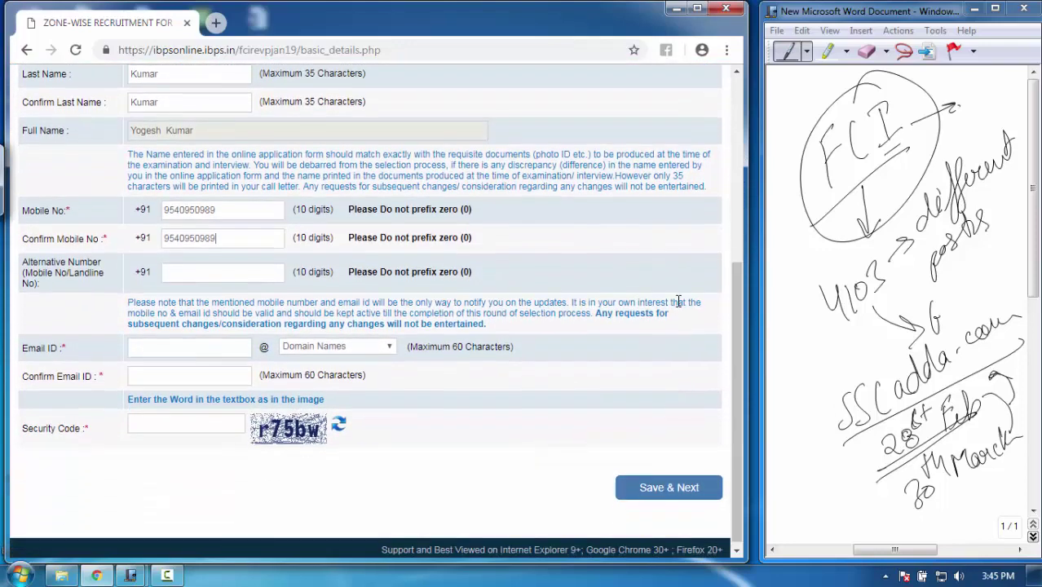
Enter the candidate's e-mail ID with the gmail.com domain and confirm it
double_click(203, 356)
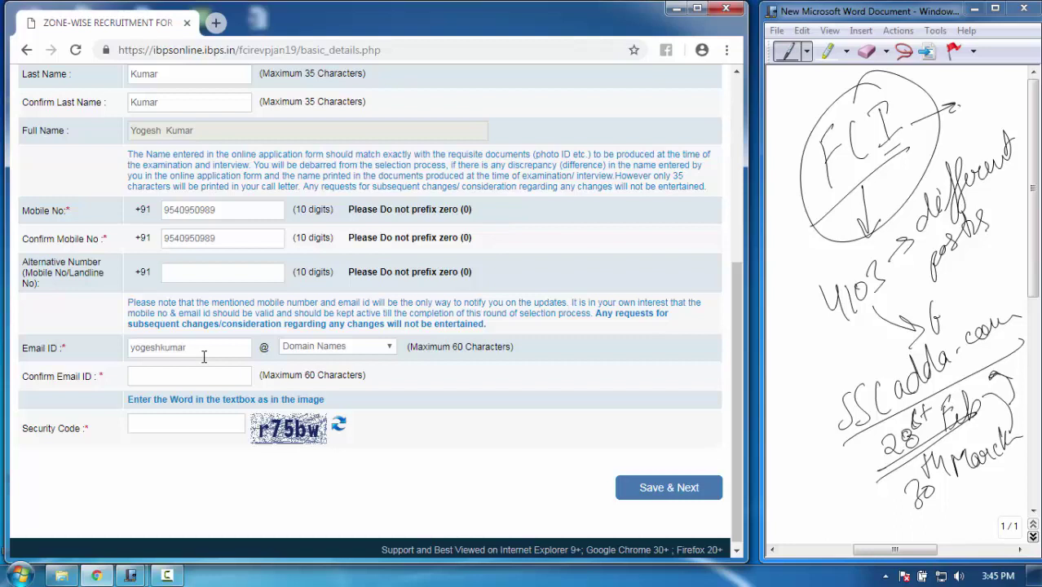
left_click(367, 346)
left_click(334, 380)
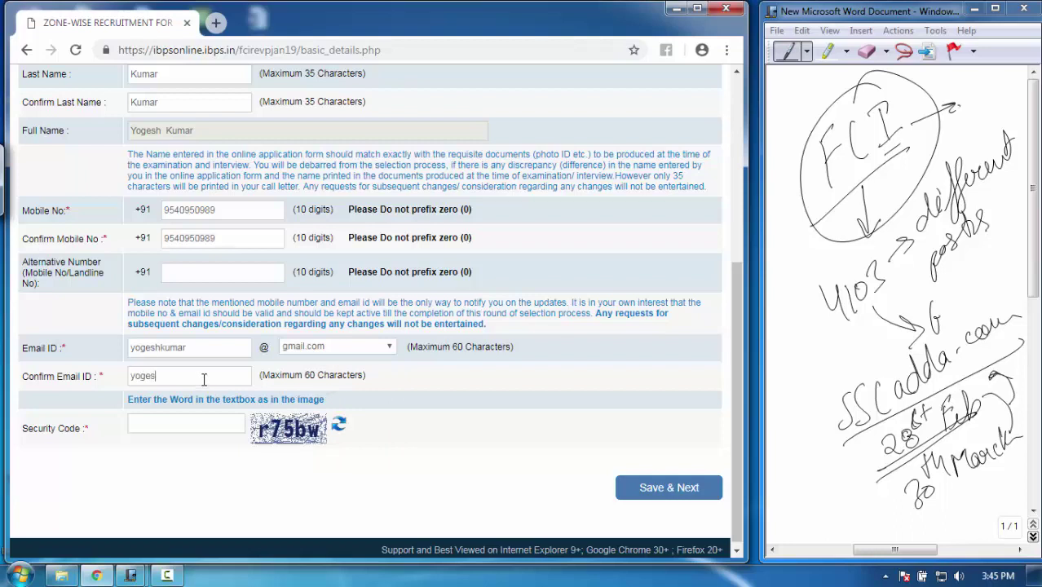
left_click(204, 379)
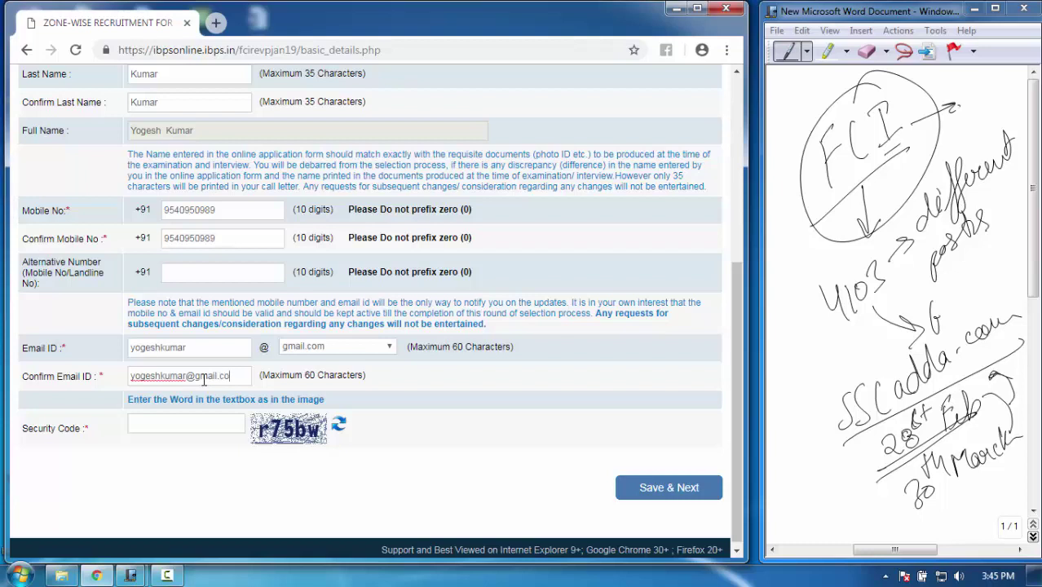
key("Tab")
Fill in the security code shown on the form
type("r75bw")
left_click_drag(733, 339, 743, 137)
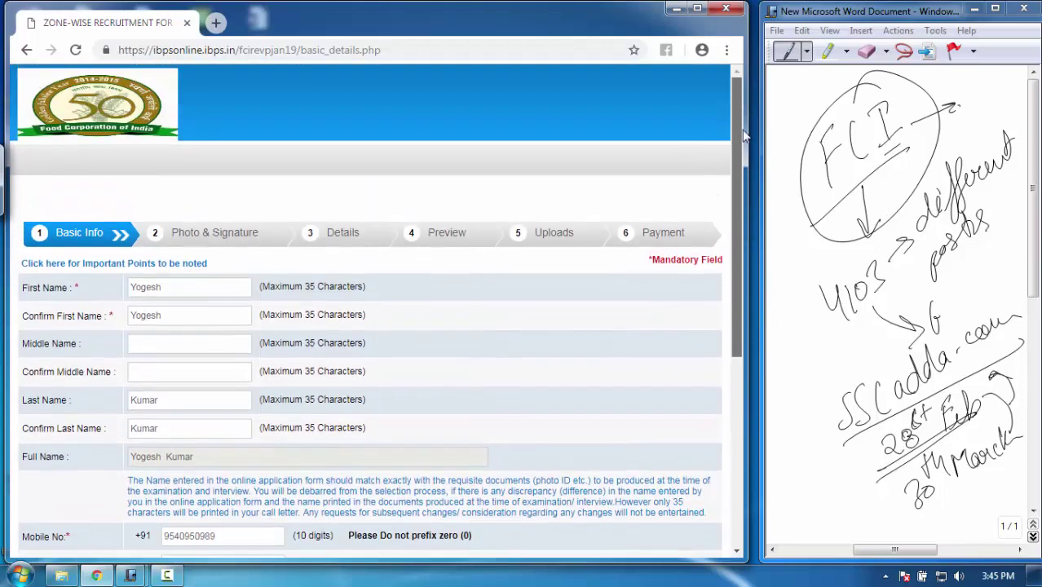
scroll(744, 137, "down", 5)
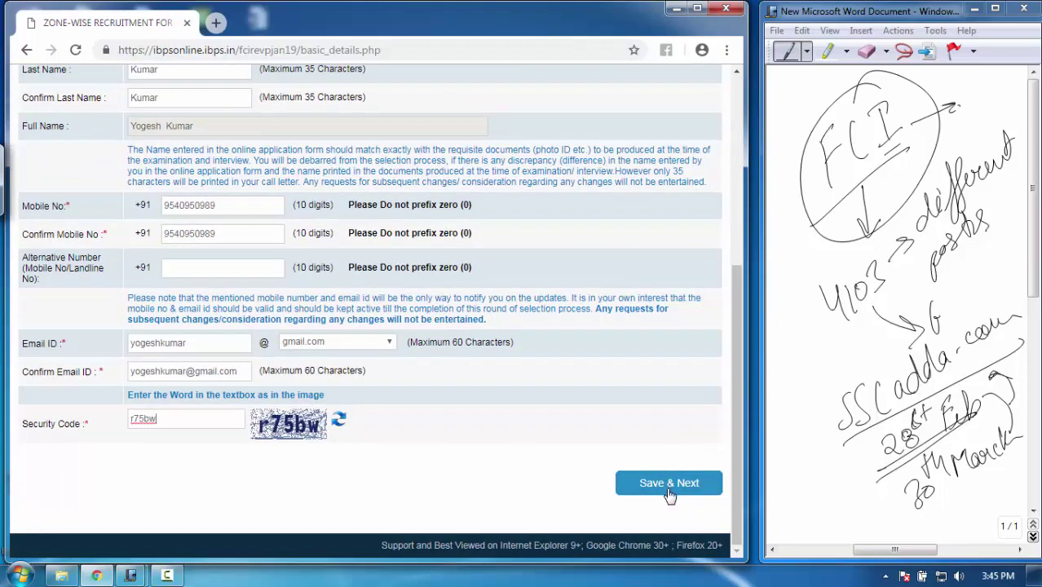
left_click_drag(741, 406, 736, 395)
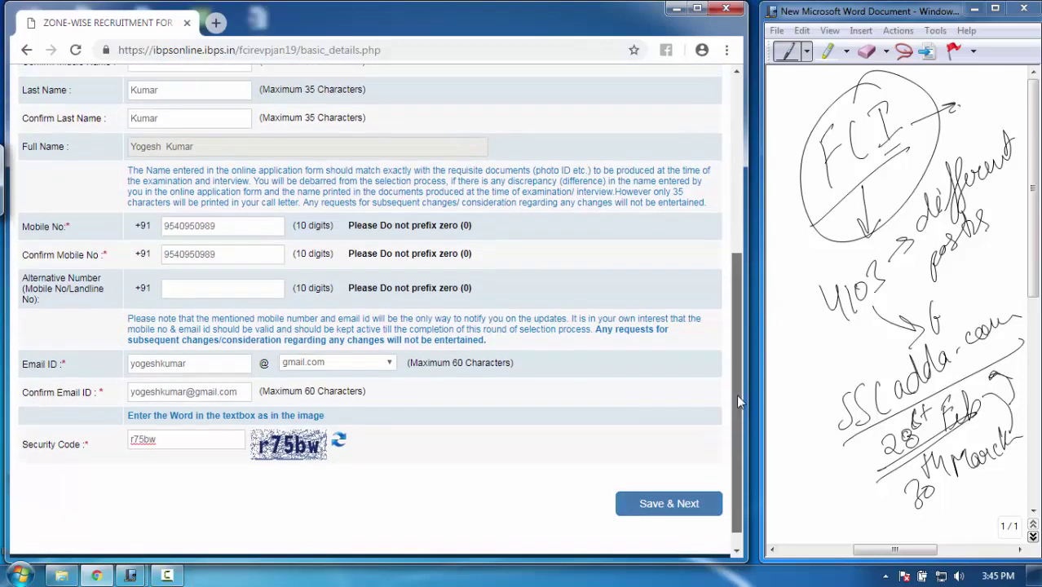
scroll(736, 395, "down", 1)
Save the basic details with Save & Next and confirm them in the 'Are you sure' dialog
left_click(689, 484)
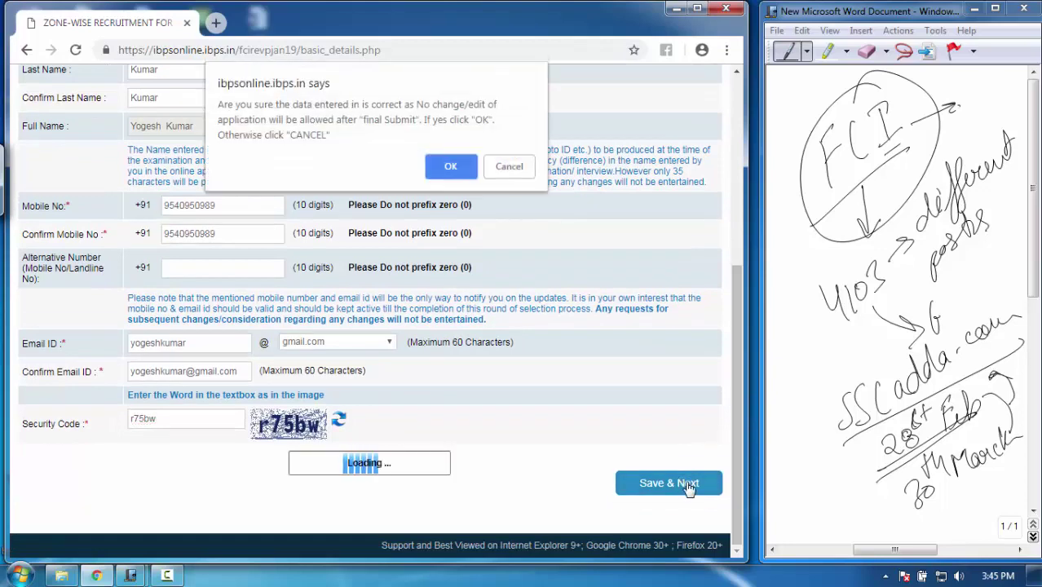
left_click(455, 168)
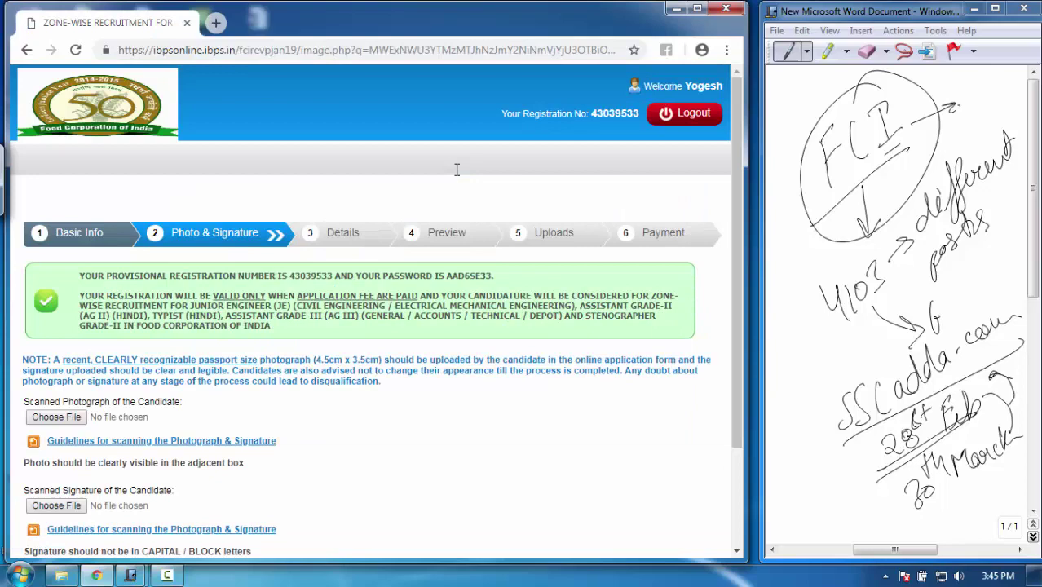
left_click_drag(738, 153, 720, 124)
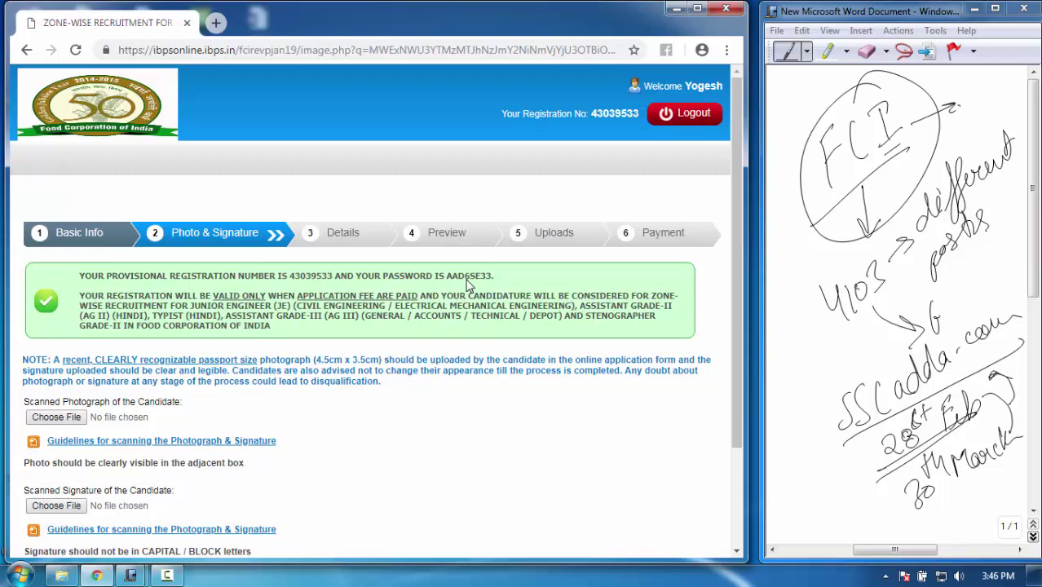
left_click_drag(738, 146, 730, 262)
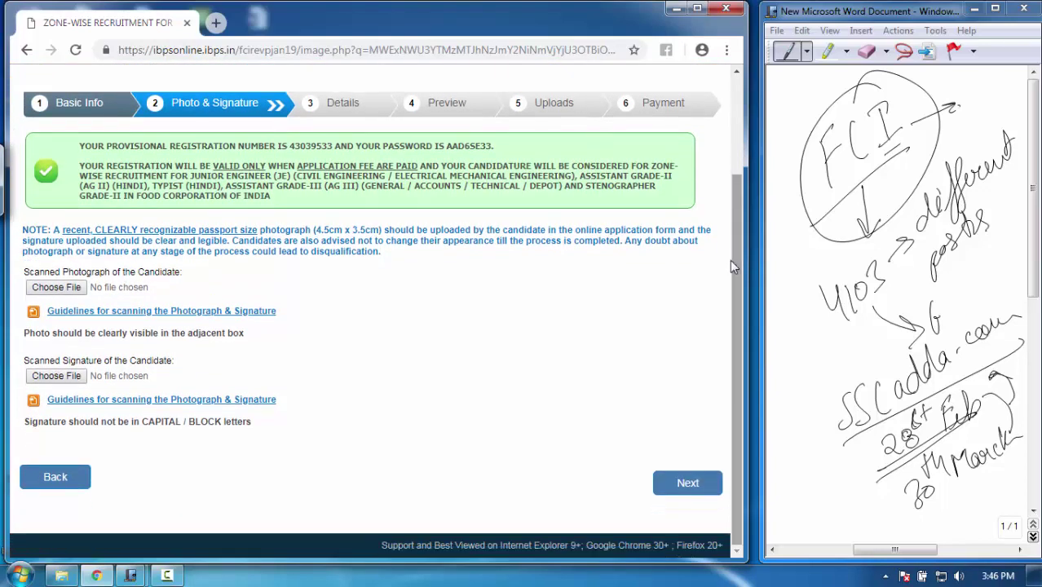
Attach photo.jpg as the candidate's photograph
left_click(69, 290)
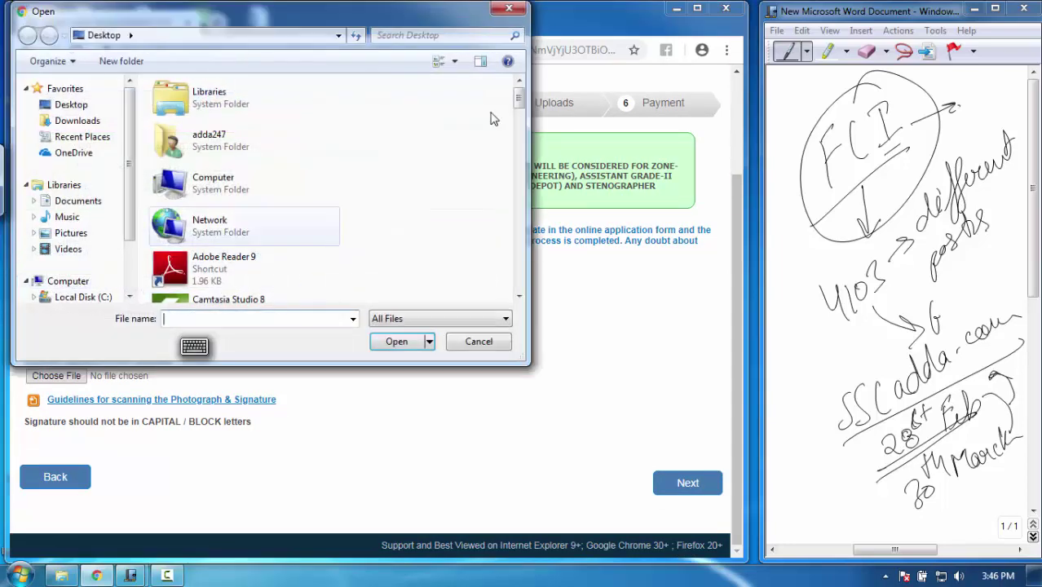
left_click_drag(515, 110, 516, 227)
left_click(244, 236)
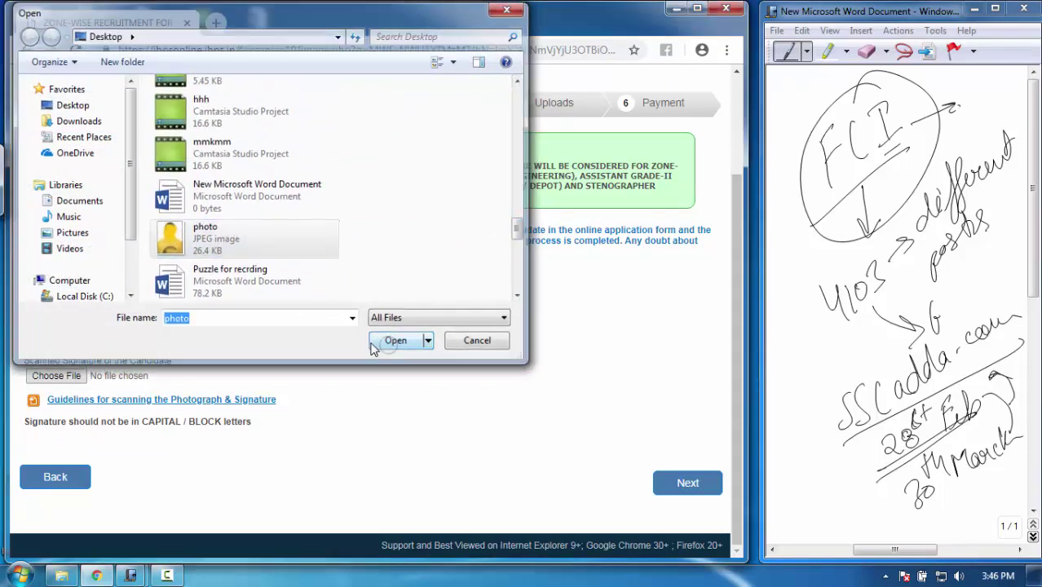
left_click(397, 341)
Attach sign.jpg as the candidate's signature and submit the Photo & Signature step
left_click(66, 471)
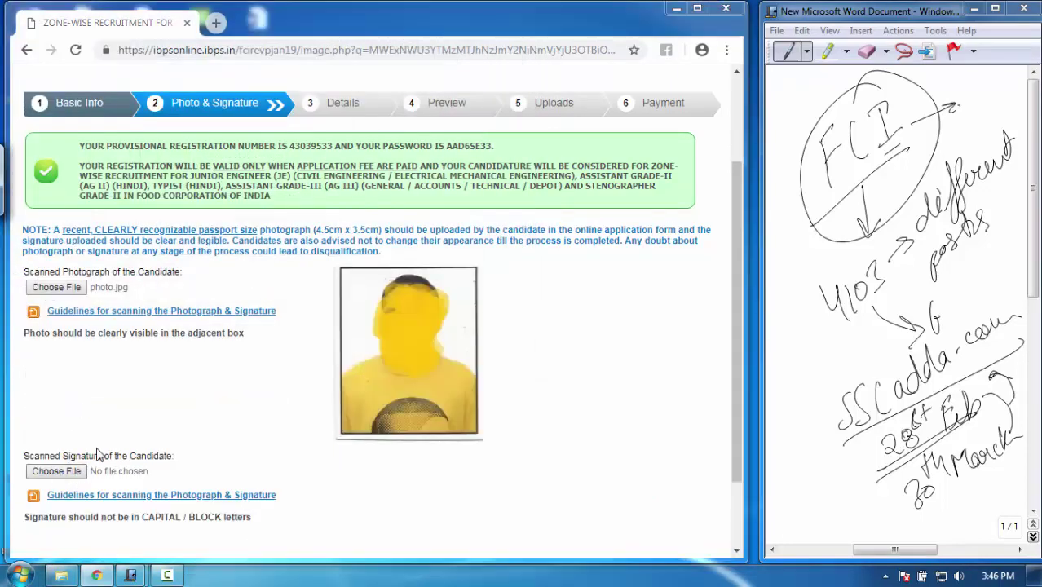
left_click_drag(514, 100, 519, 253)
left_click(256, 196)
left_click(412, 346)
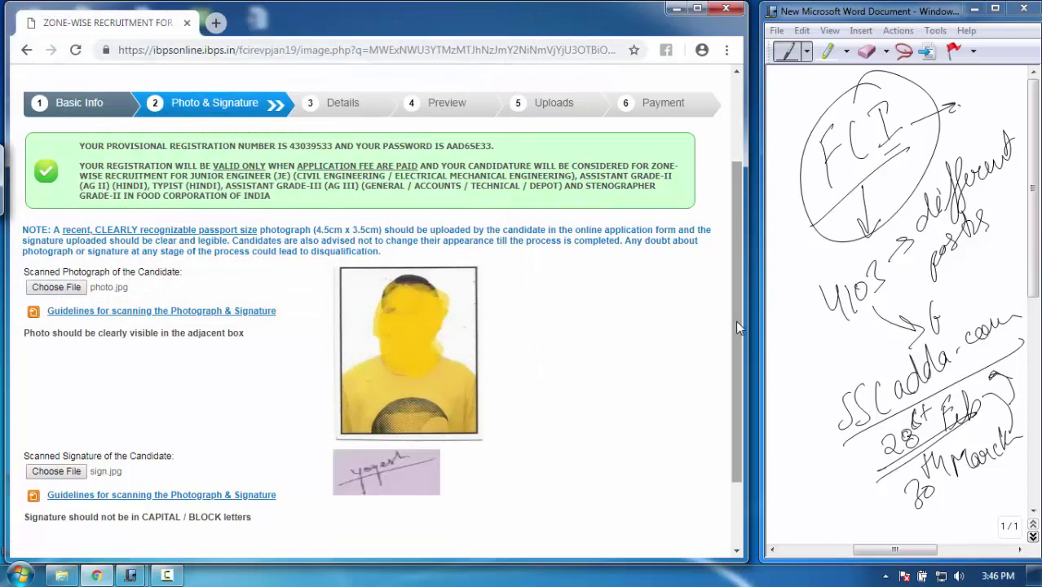
left_click_drag(735, 320, 753, 396)
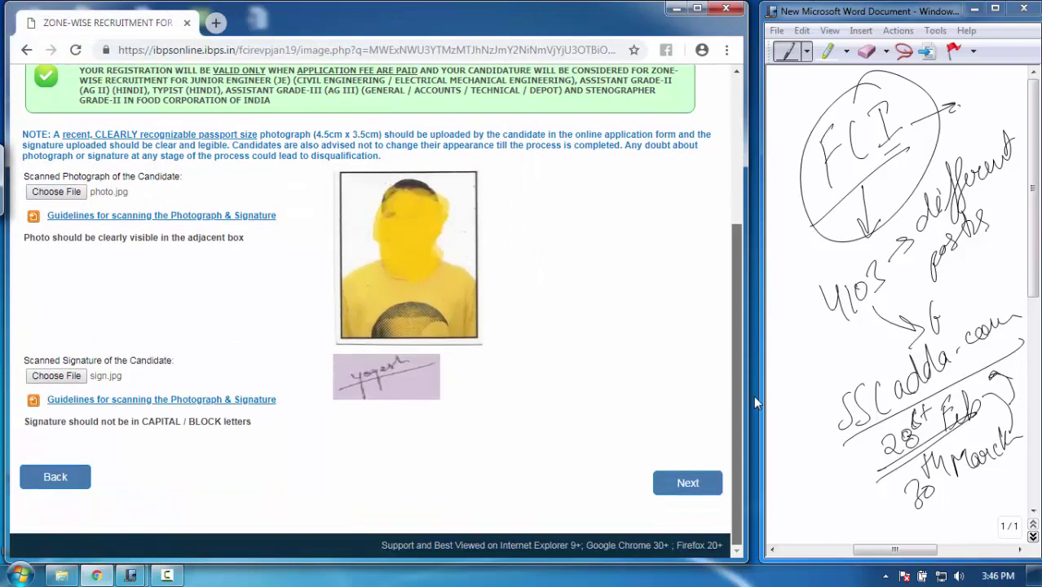
left_click(697, 491)
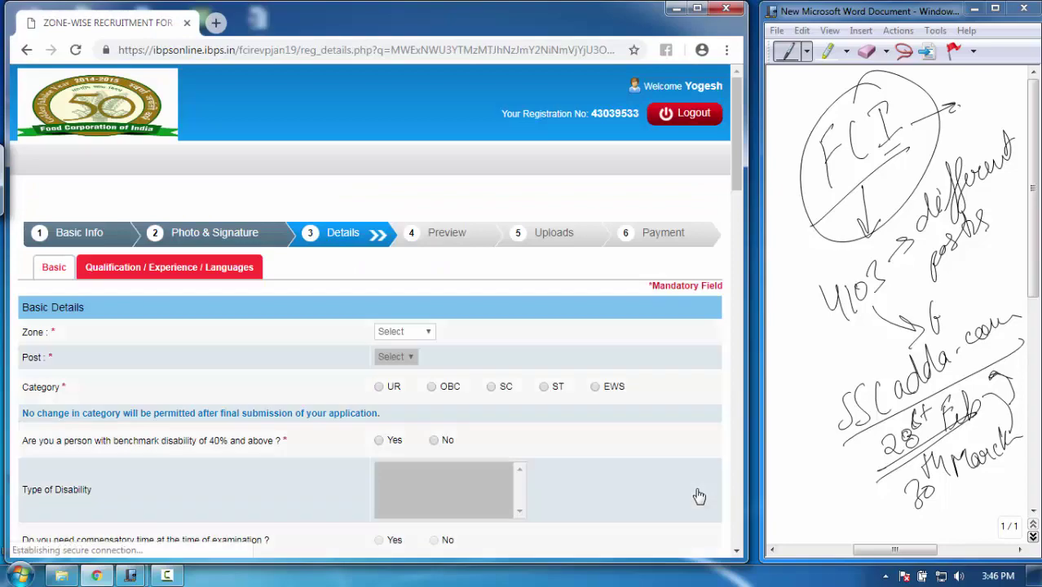
Choose zone North and post Assistant Grade-III (AG III) (Depot)
left_click_drag(735, 135, 727, 143)
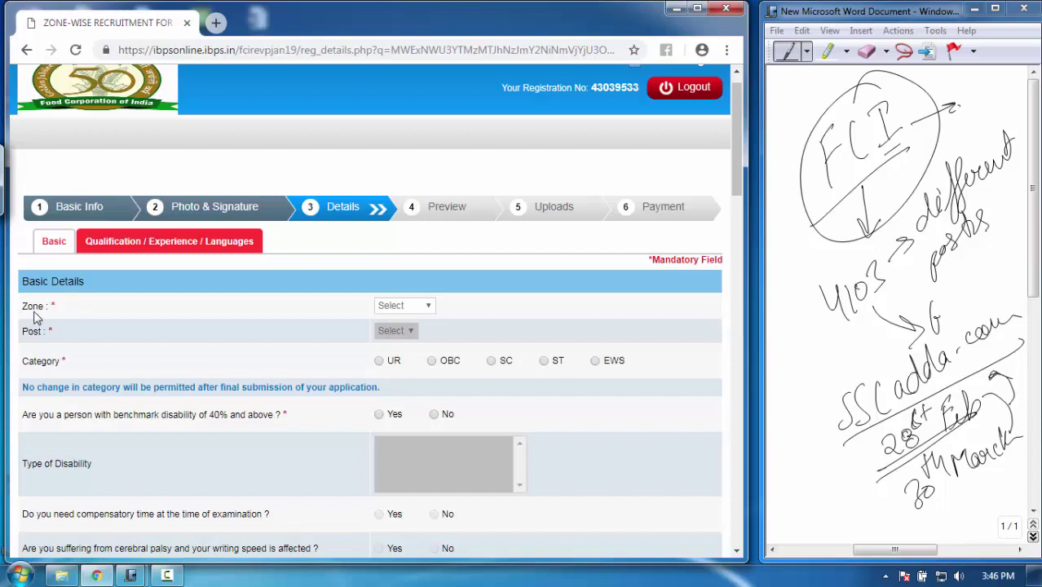
left_click(416, 310)
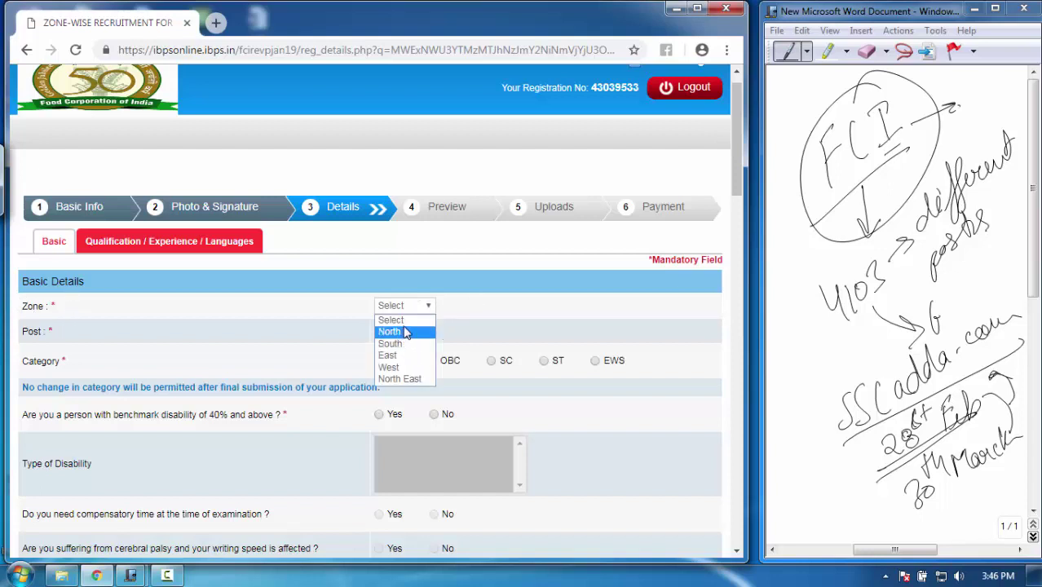
left_click(408, 332)
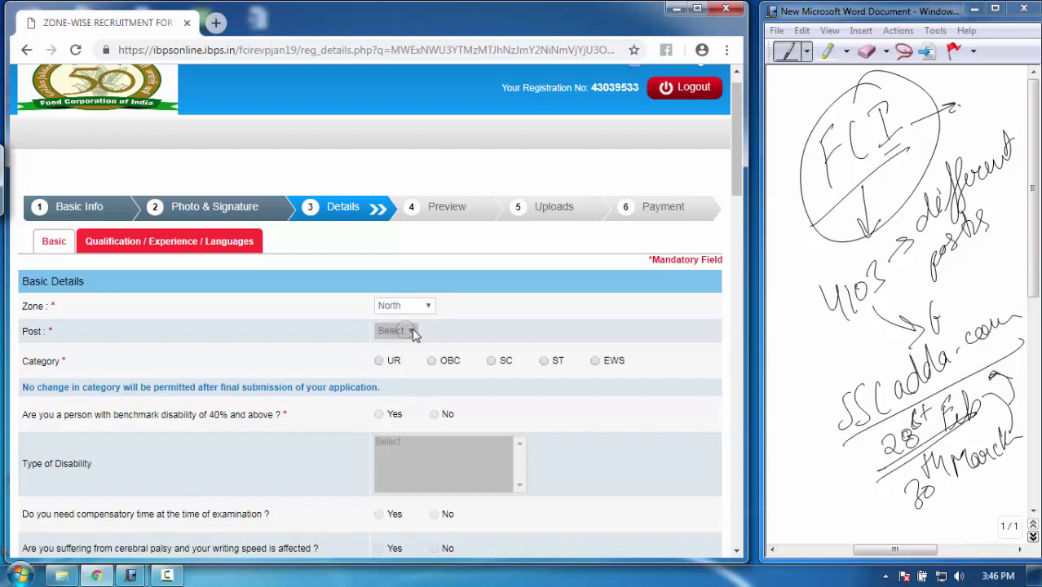
left_click(454, 330)
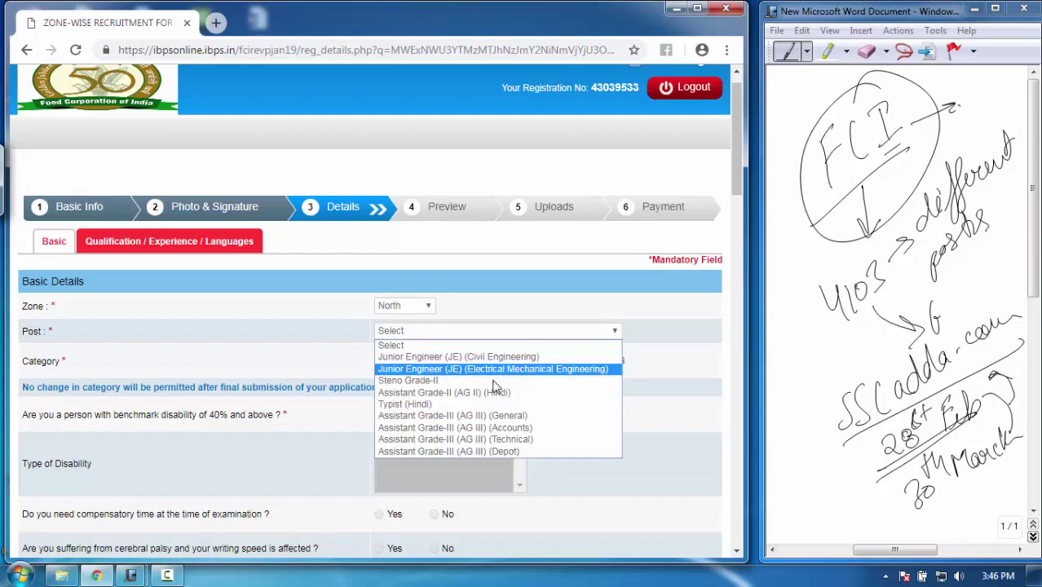
left_click(495, 452)
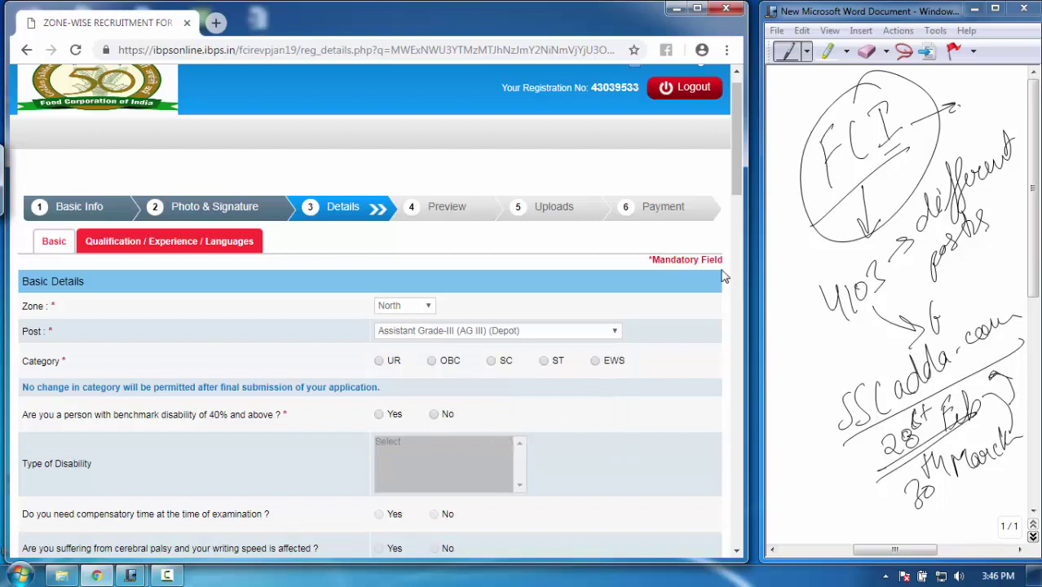
left_click(543, 331)
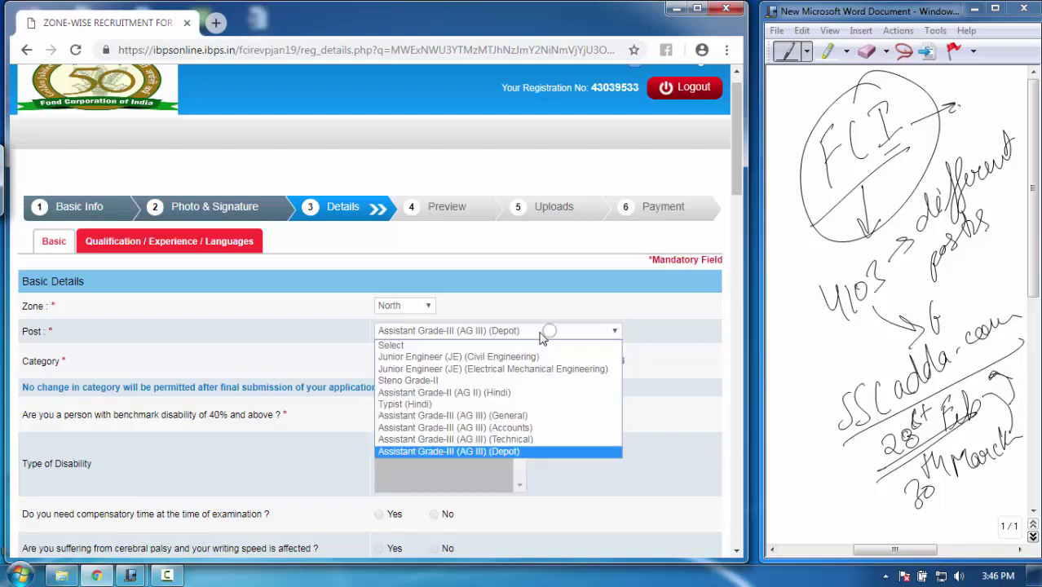
left_click(505, 450)
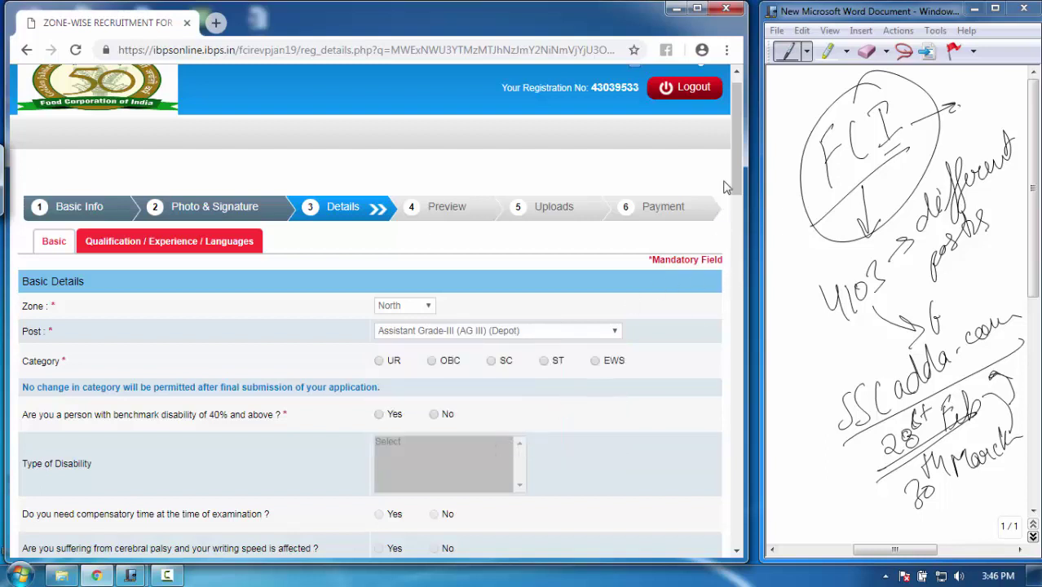
left_click_drag(738, 155, 732, 185)
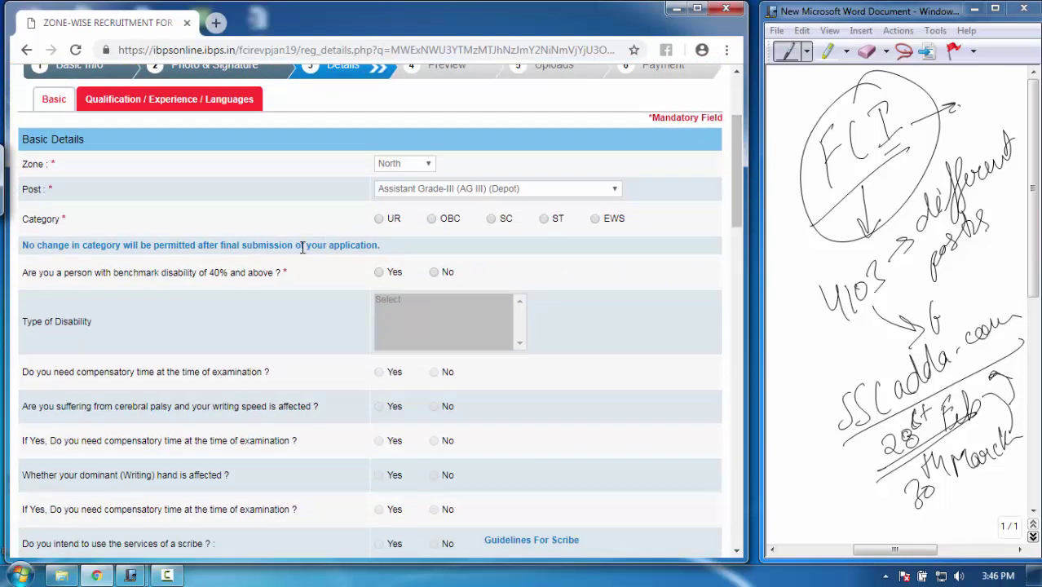
Set category UR and answer No to the benchmark disability question
left_click(378, 222)
left_click(522, 242)
left_click(447, 272)
scroll(738, 184, "down", 2)
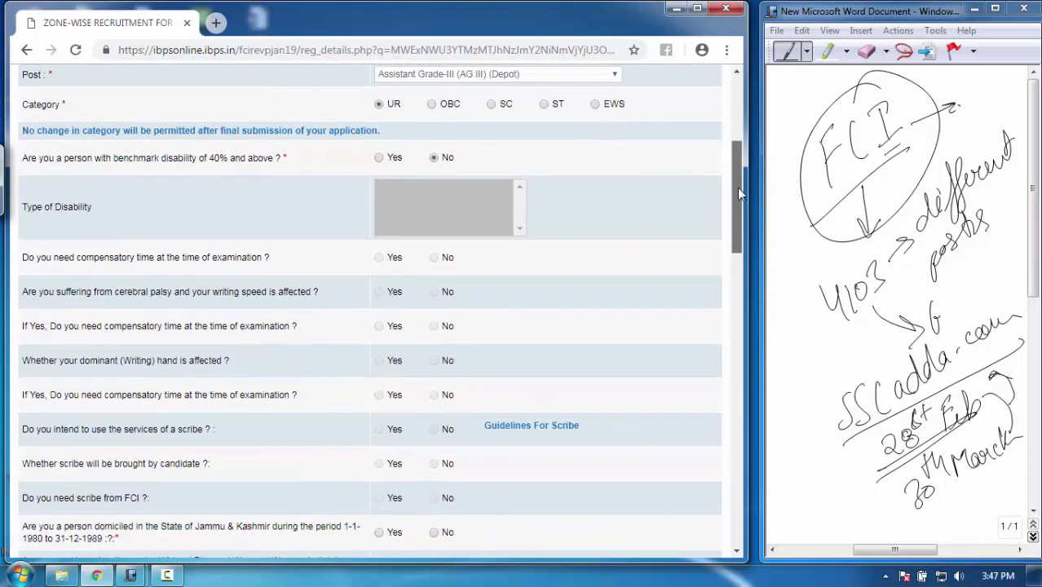
scroll(738, 194, "up", 1)
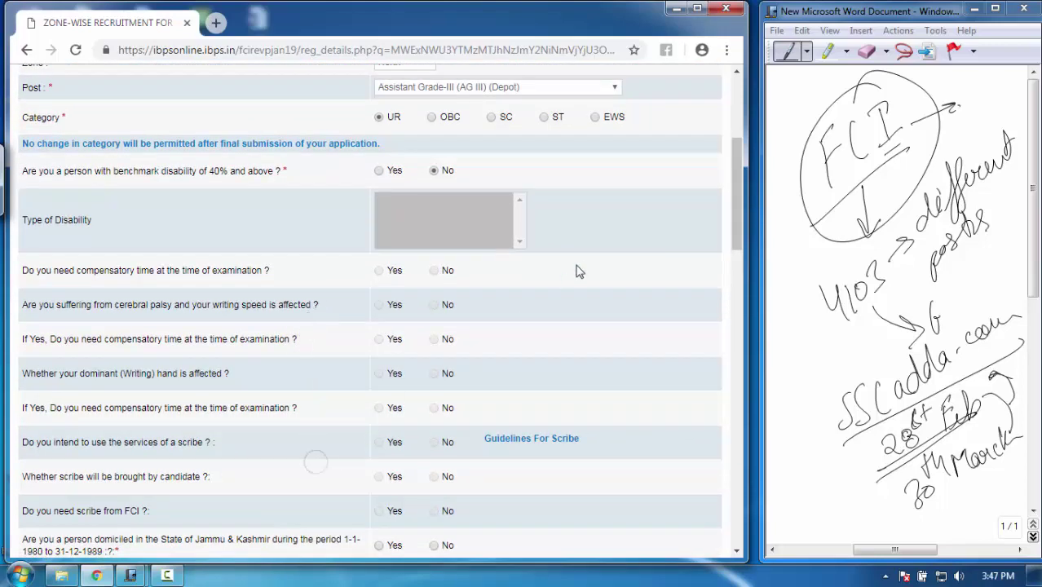
left_click_drag(743, 202, 733, 256)
scroll(734, 255, "down", 1)
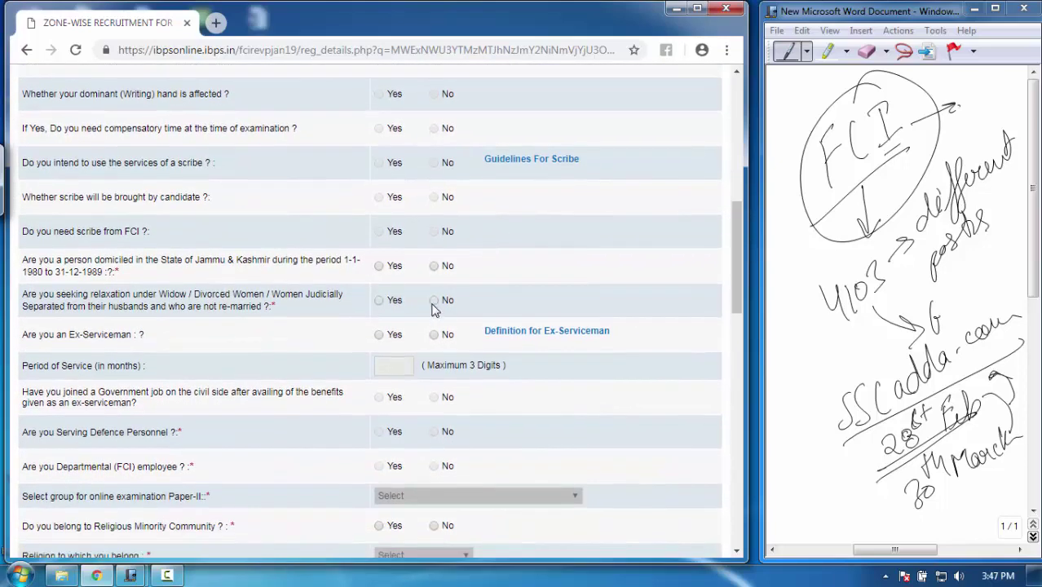
Answer No to the widow, ex-serviceman, defence, FCI employee and religious minority questions
left_click(434, 301)
left_click(433, 334)
scroll(731, 269, "down", 2)
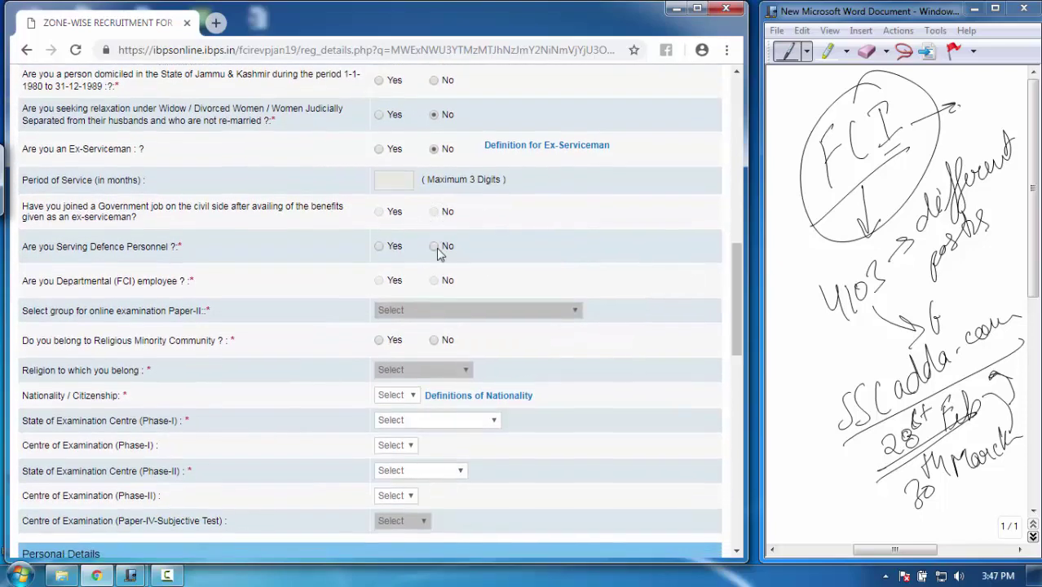
left_click(434, 246)
left_click(435, 280)
scroll(736, 314, "down", 2)
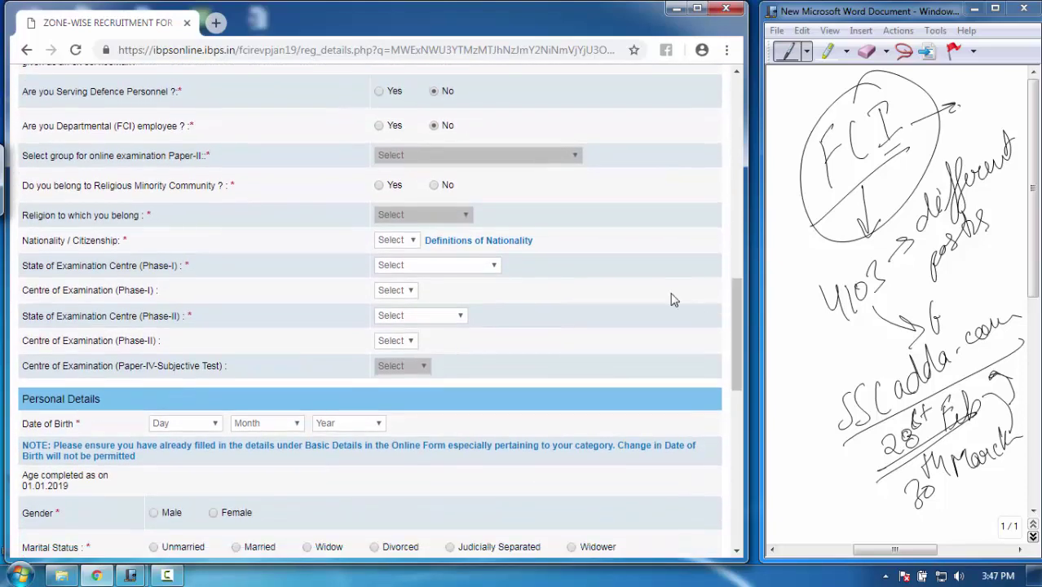
left_click(433, 185)
Set nationality Indian and Phase-I exam centre Delhi NCR / Delhi & New Delhi
left_click(408, 240)
left_click(396, 268)
left_click(447, 265)
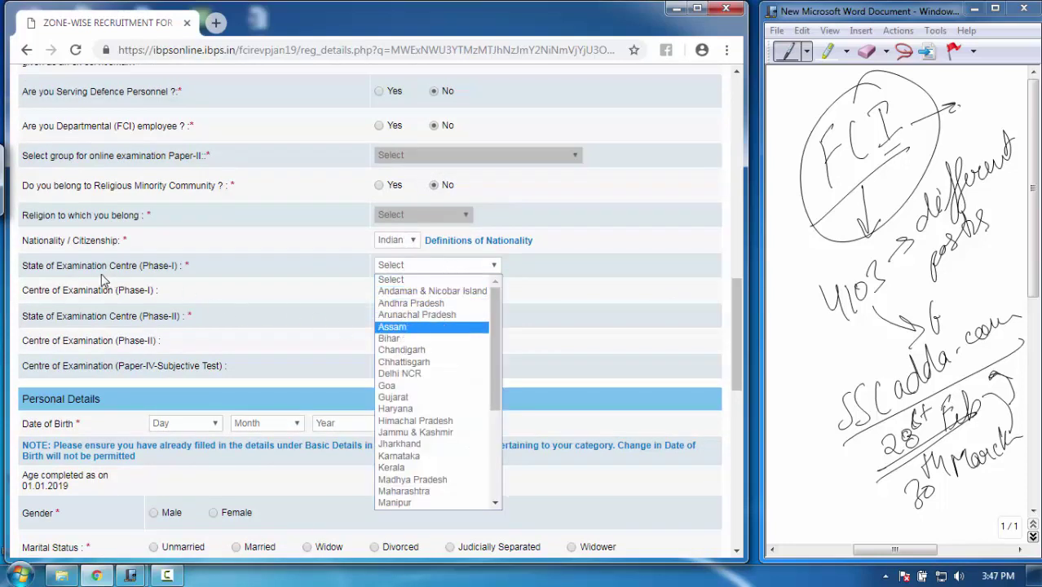
left_click(72, 280)
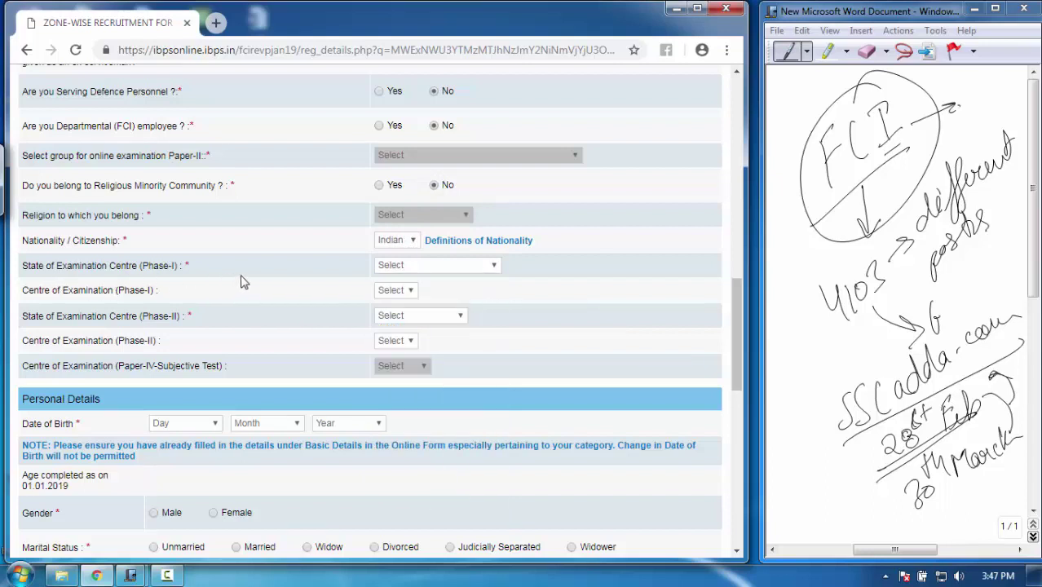
left_click(441, 267)
left_click_drag(499, 321, 495, 340)
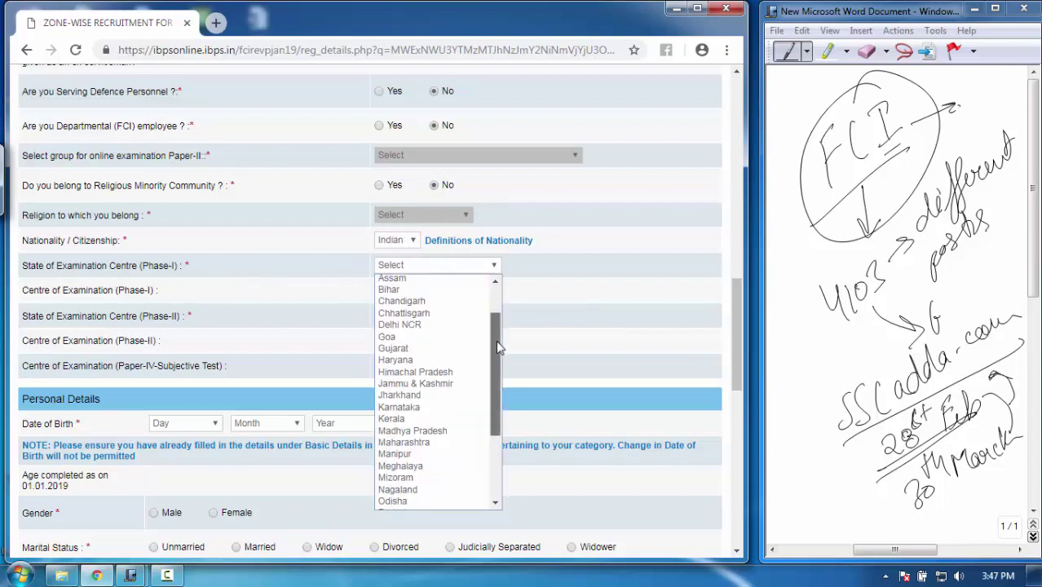
left_click(404, 324)
left_click(433, 288)
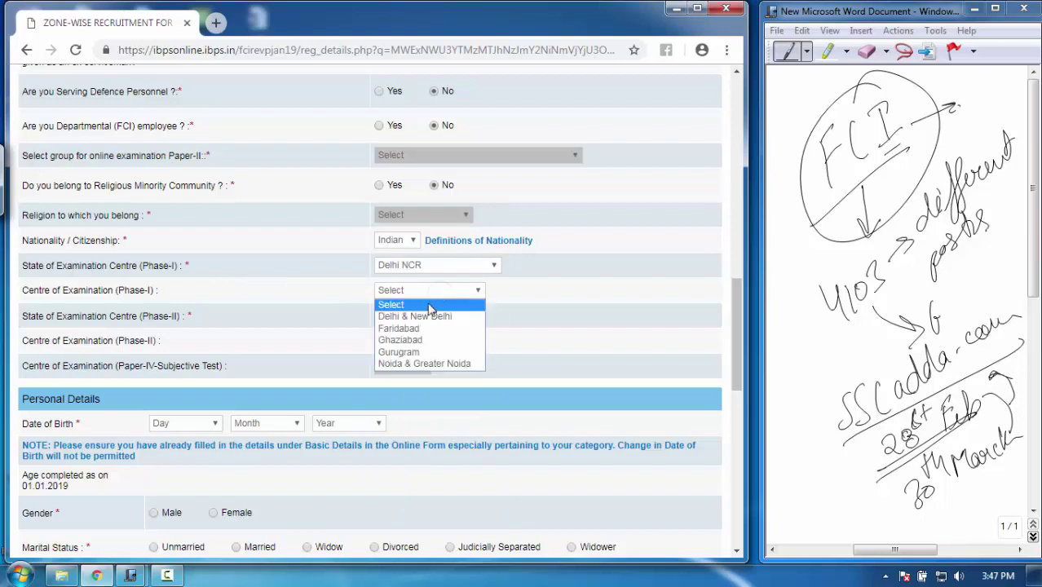
left_click(425, 317)
Set the Phase-II exam centre to Delhi NCR / Delhi & New Delhi
left_click(424, 316)
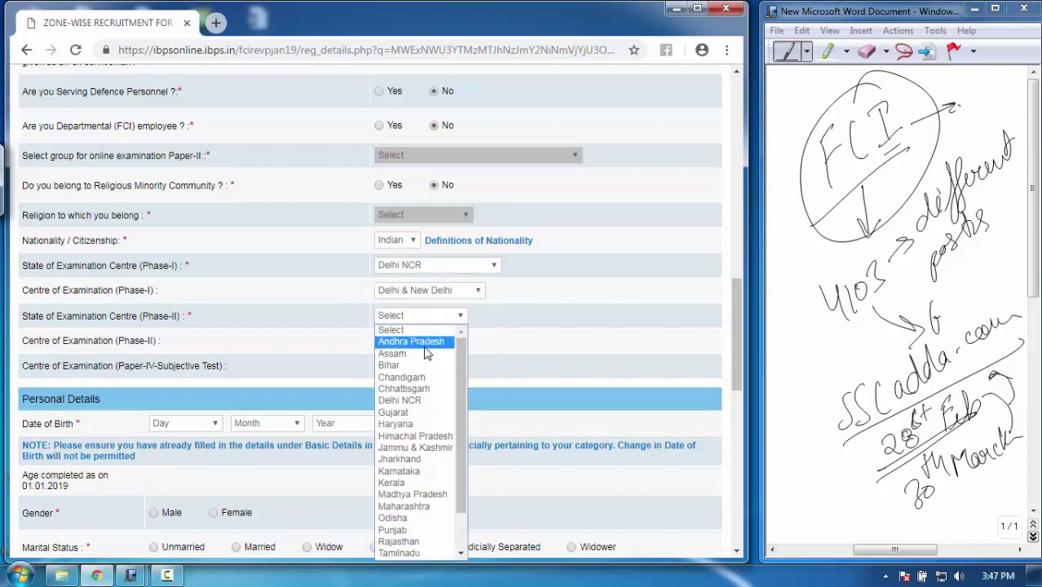
left_click(399, 399)
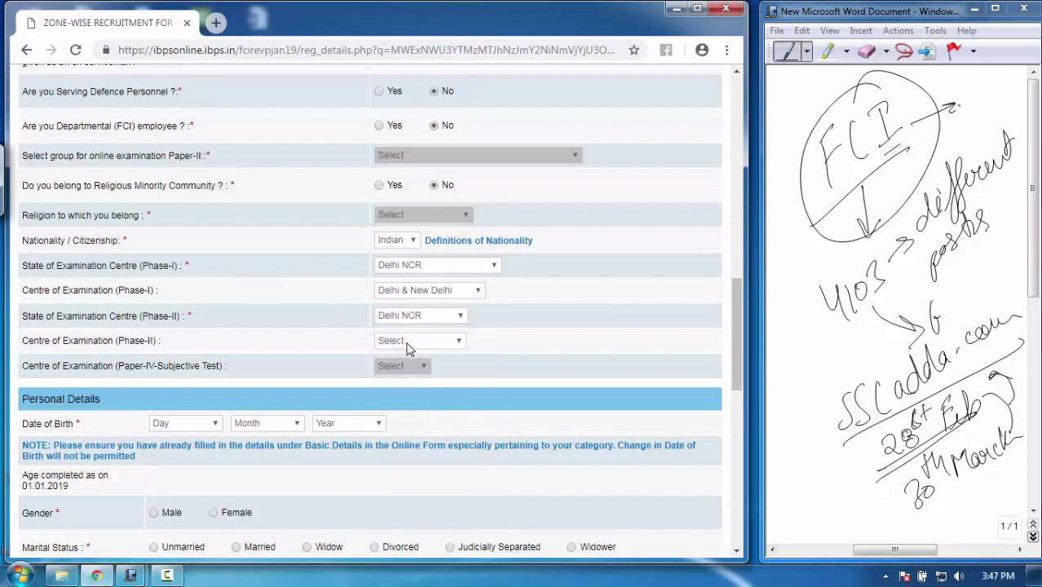
left_click(410, 343)
left_click(415, 366)
scroll(714, 367, "down", 5)
Set date of birth 10 June 1995, gender Male and marital status Unmarried
left_click(195, 137)
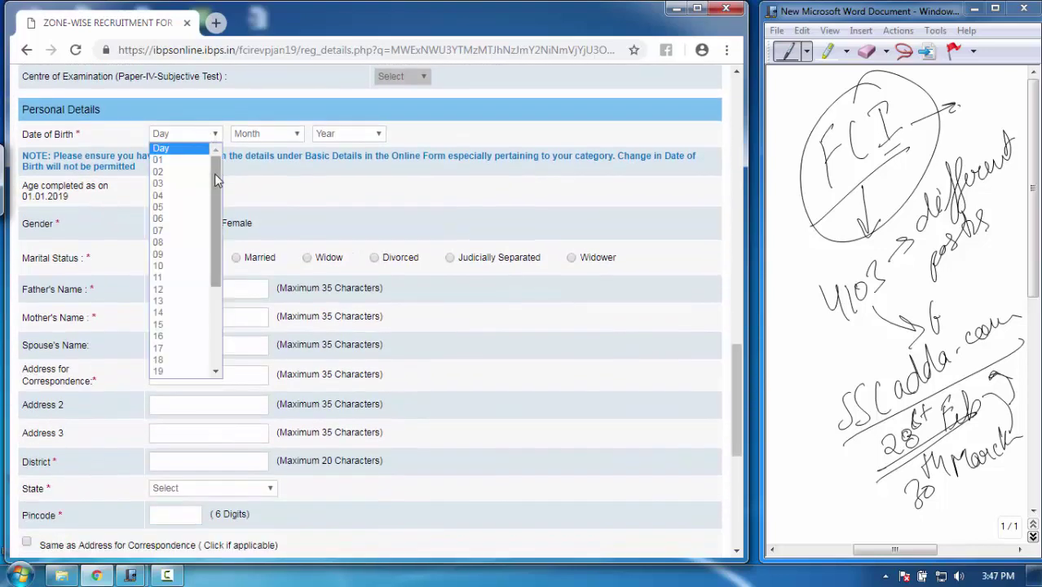
left_click(187, 262)
left_click(278, 137)
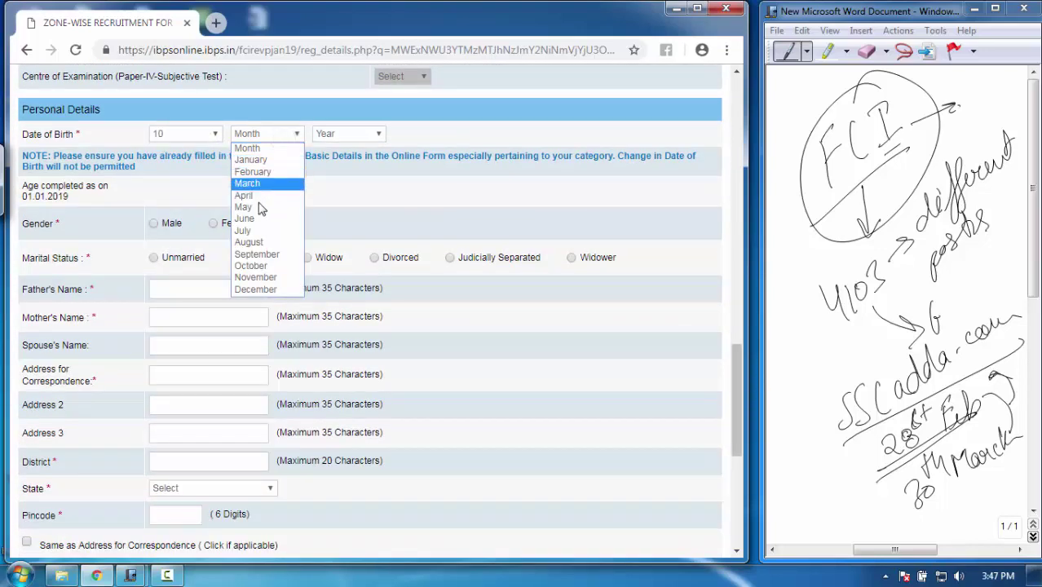
left_click(265, 214)
left_click(347, 134)
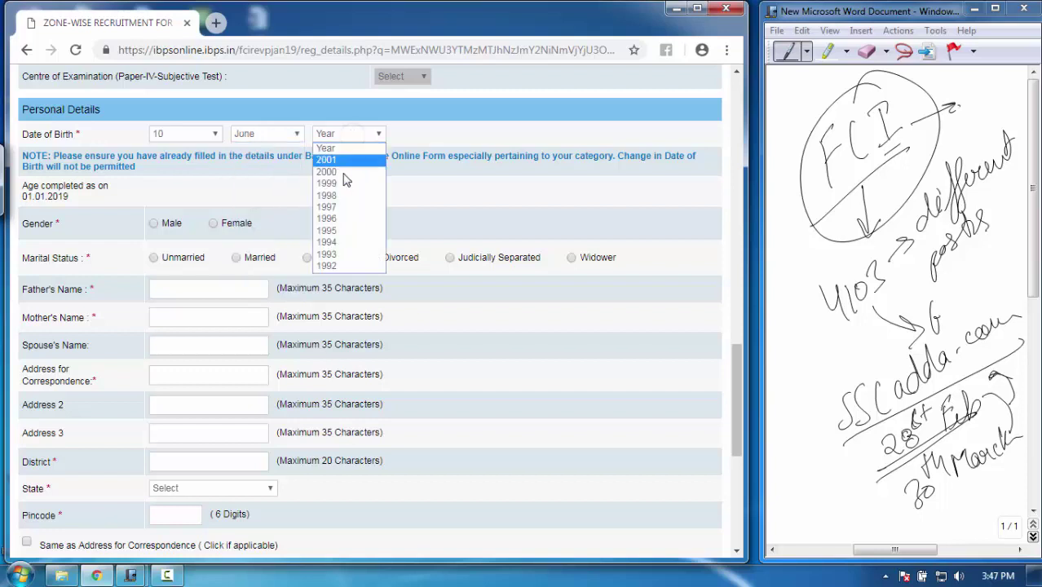
left_click(342, 230)
left_click(154, 223)
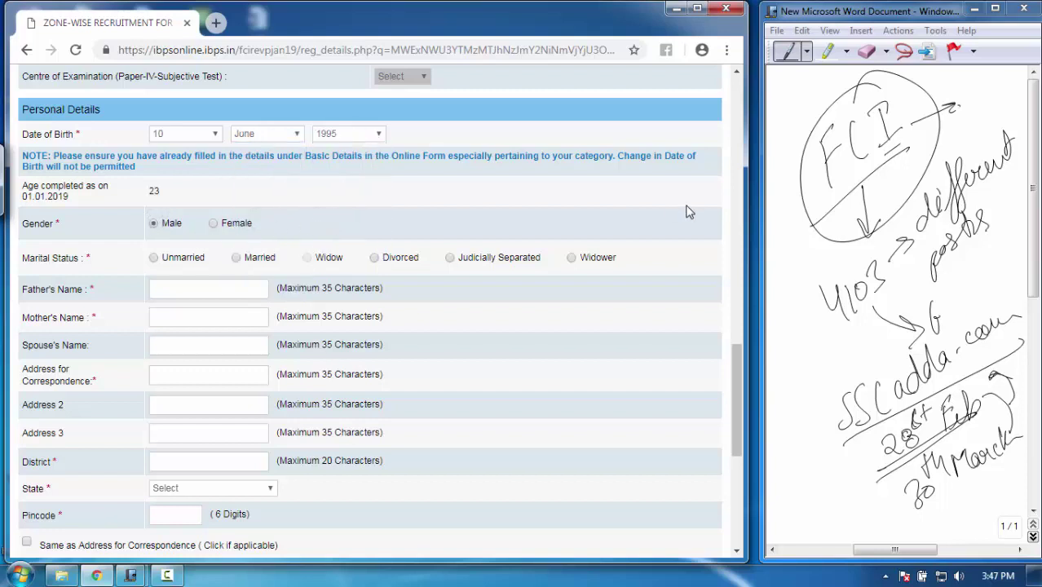
scroll(732, 348, "down", 3)
left_click(154, 140)
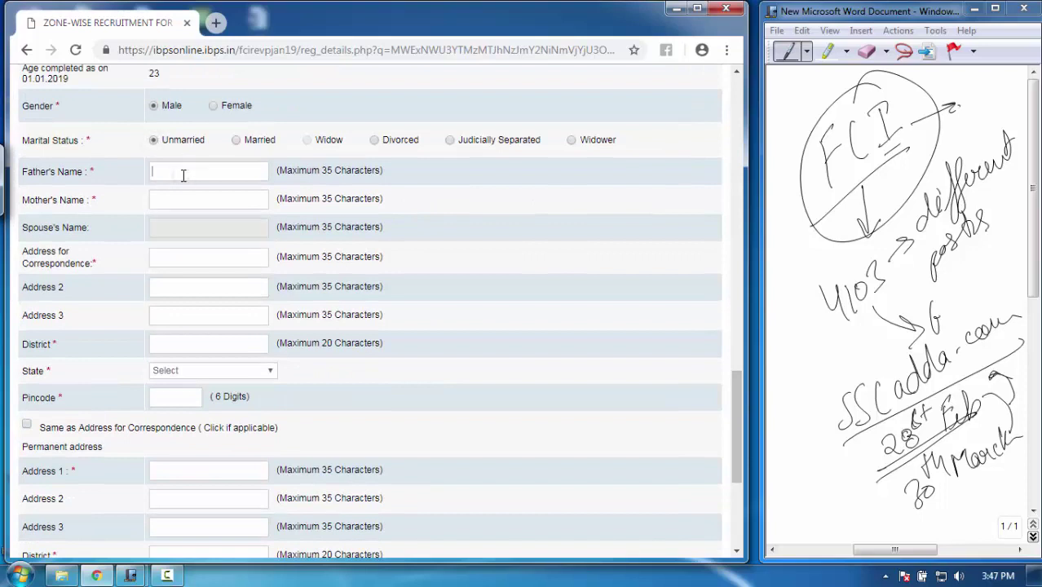
Enter both parents' names, address lines and district, and set correspondence state HARYANA
type("S")
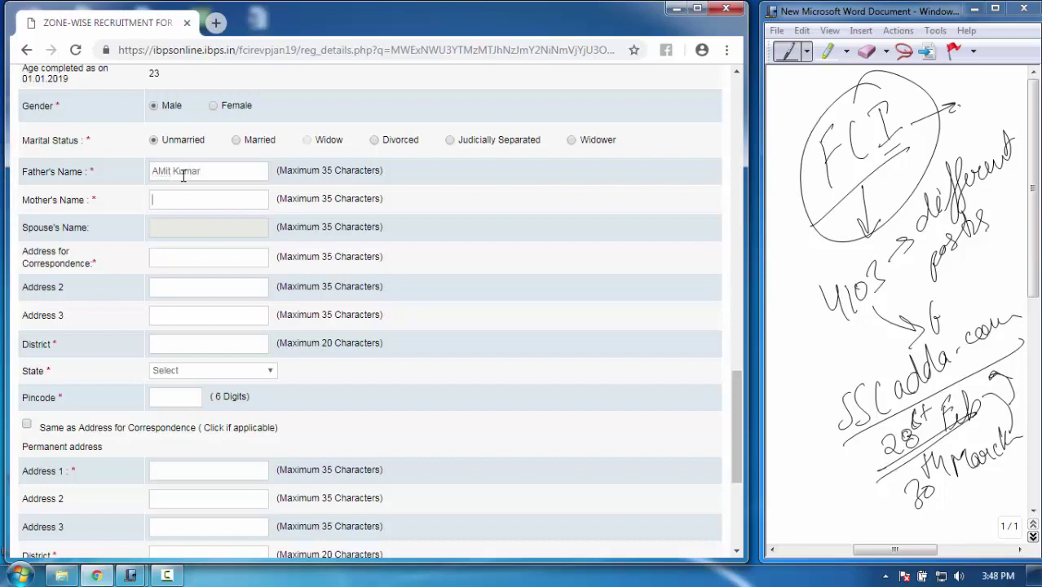
type("H")
type("Sector 39")
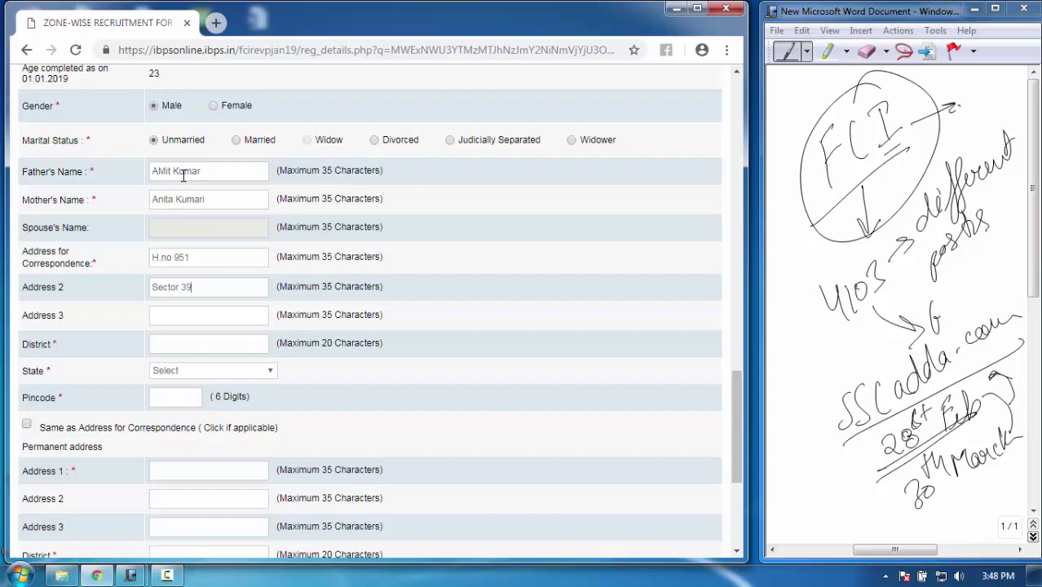
key("Tab")
type("Gu")
key("Tab")
type("Gu")
key("Tab")
key("h")
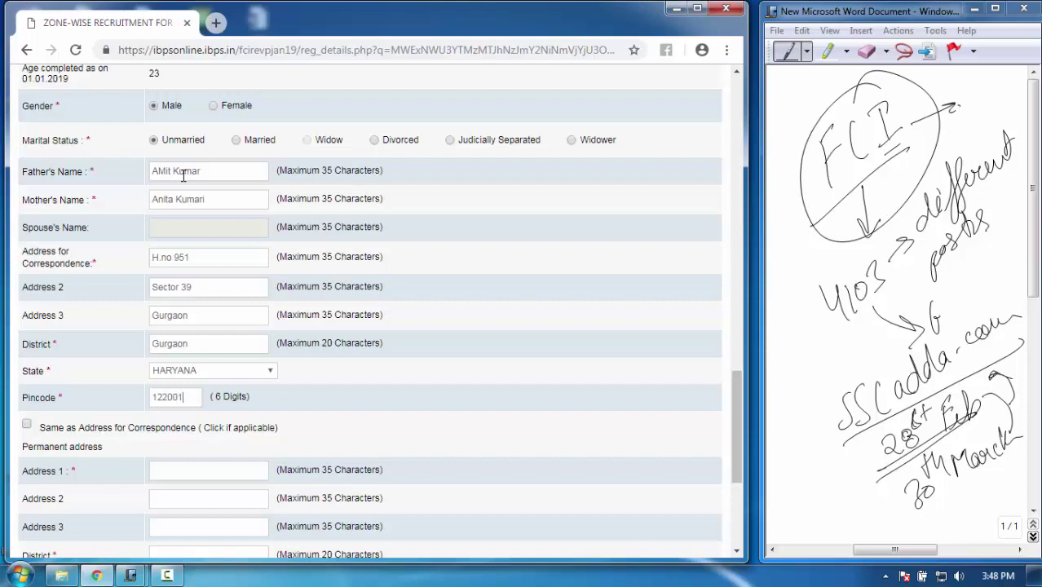
scroll(735, 406, "down", 2)
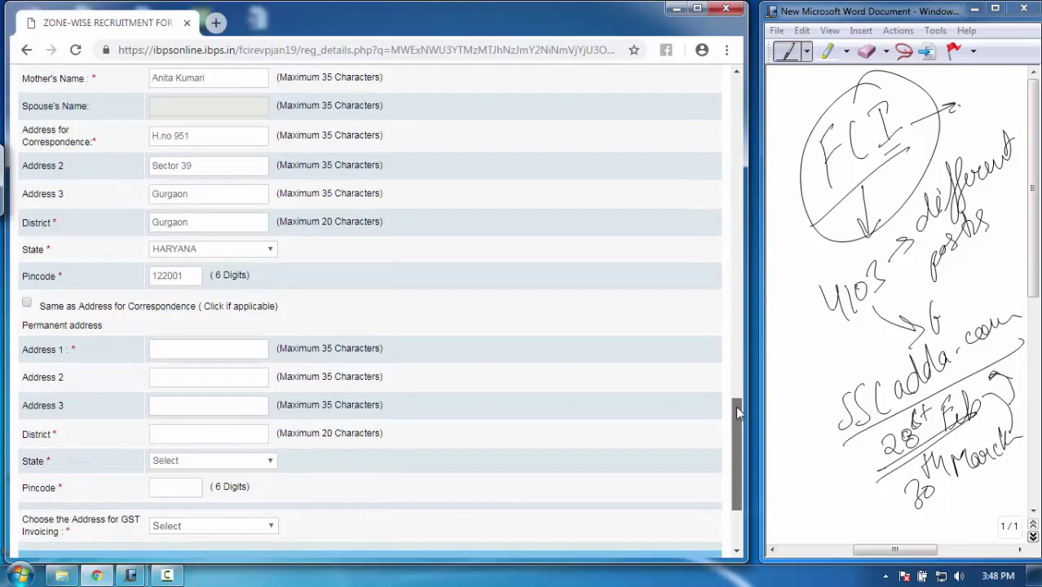
scroll(725, 377, "up", 3)
scroll(731, 384, "down", 1)
left_click_drag(731, 389, 738, 448)
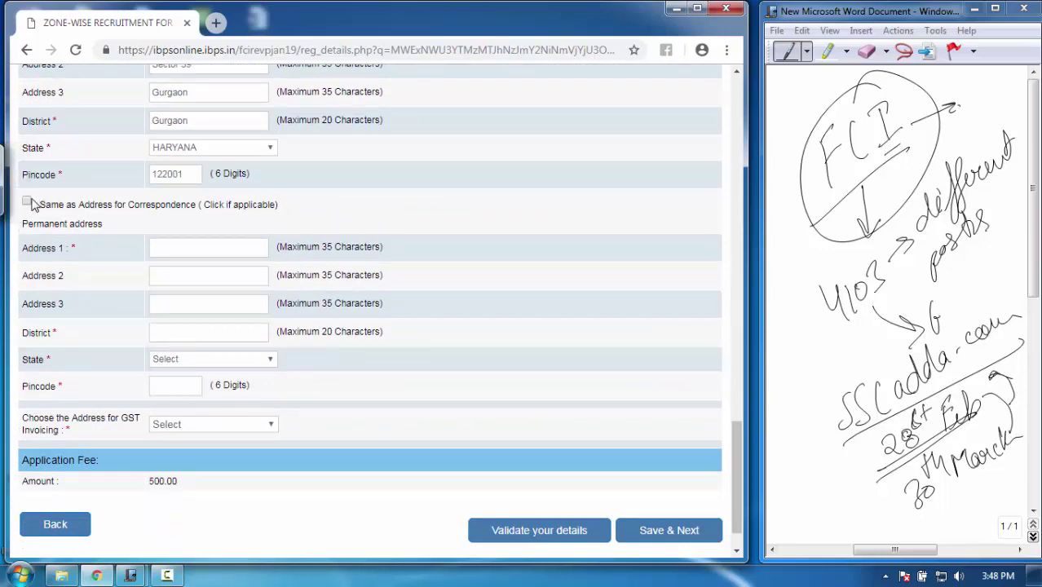
left_click(27, 203)
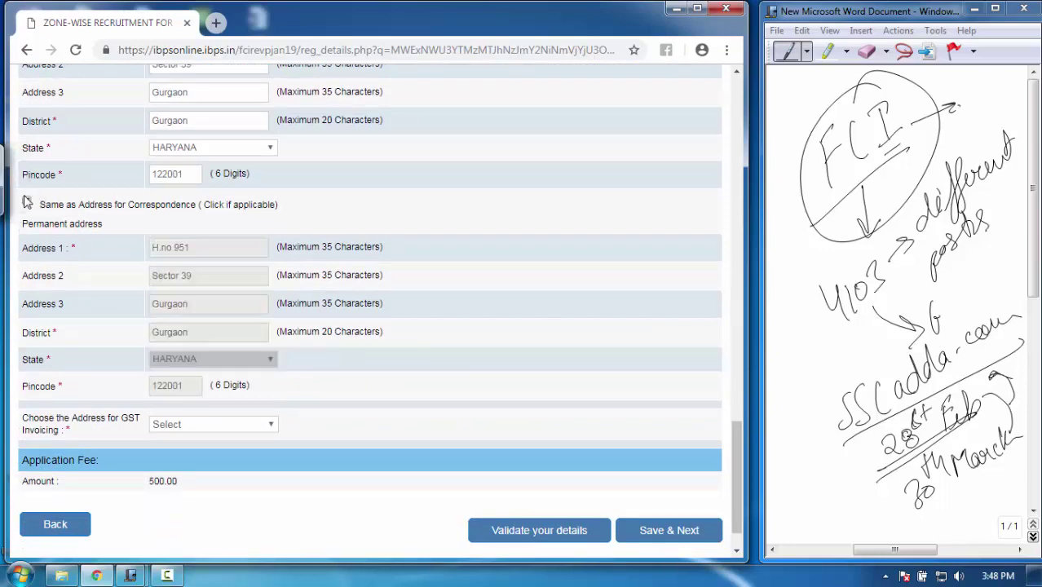
scroll(733, 433, "down", 2)
left_click(225, 377)
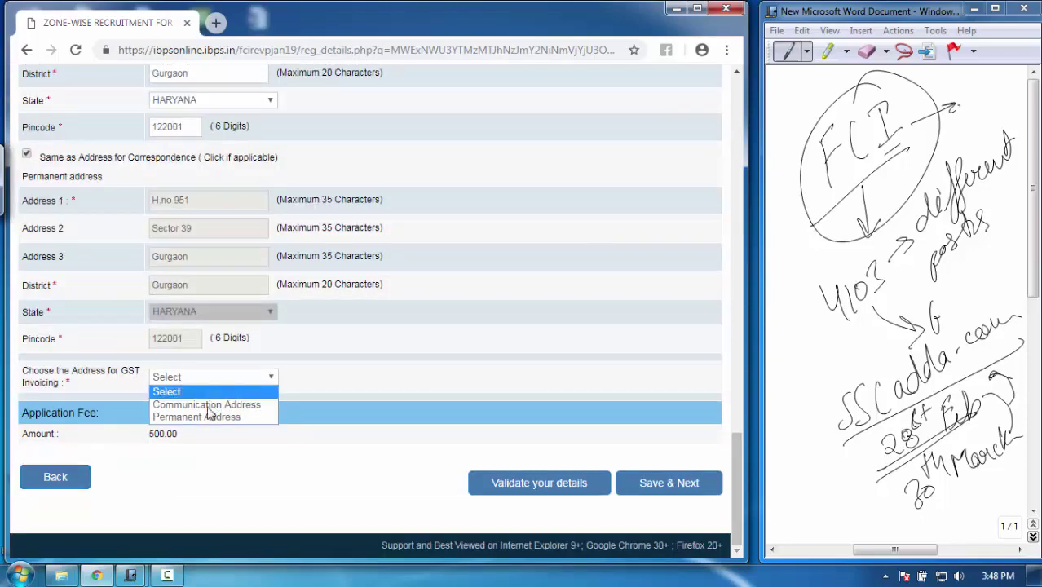
left_click(218, 402)
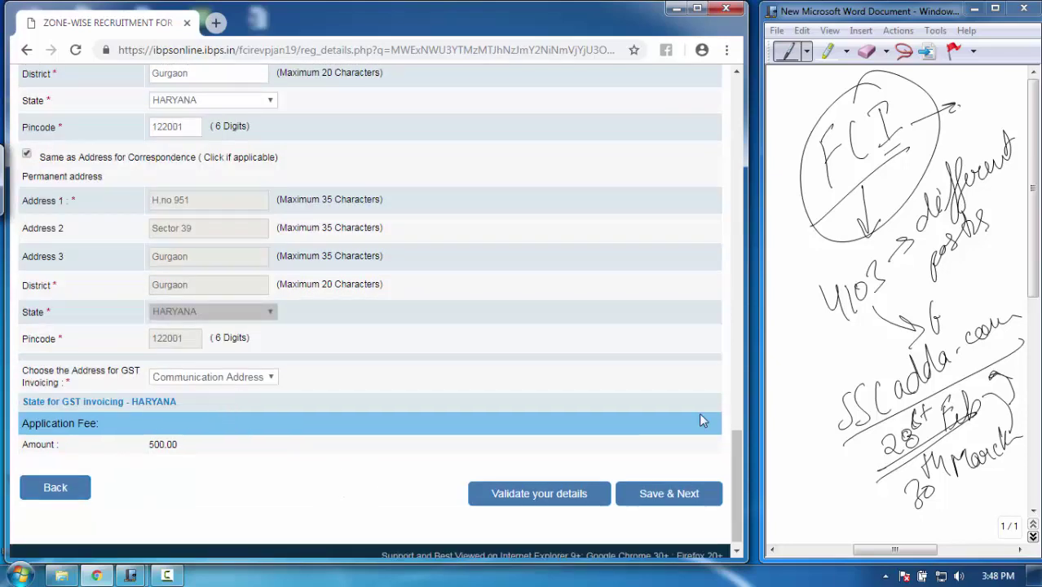
left_click_drag(744, 443, 748, 443)
scroll(733, 326, "up", 15)
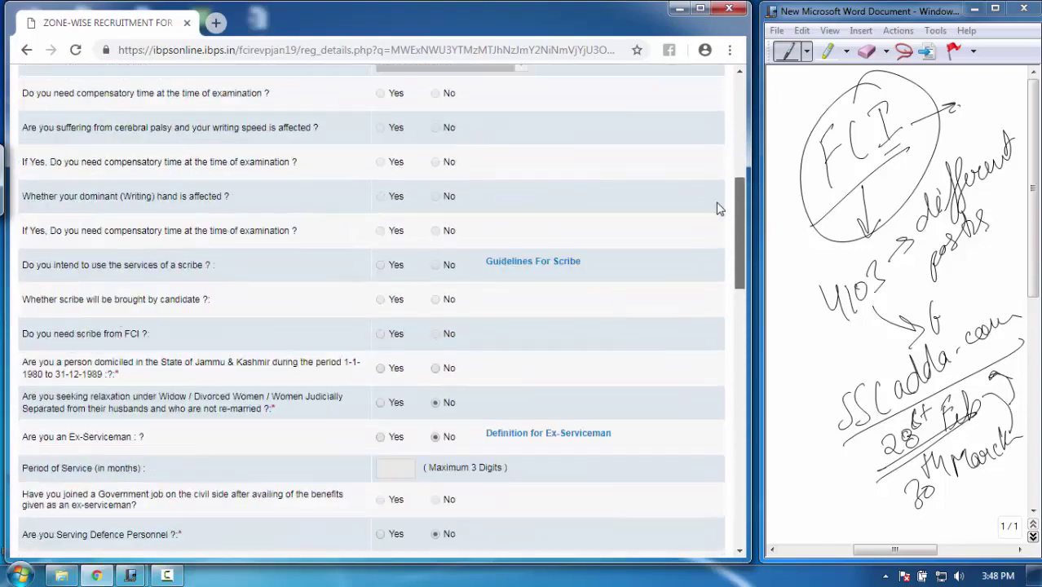
scroll(736, 293, "down", 15)
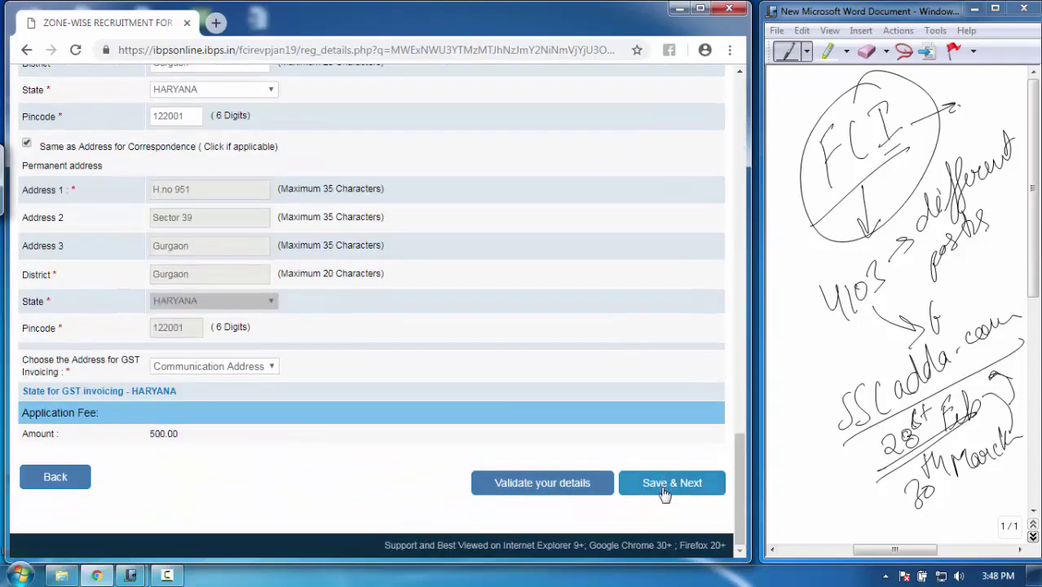
Answer No to the J&K domicile question and resubmit the basic details
left_click(663, 488)
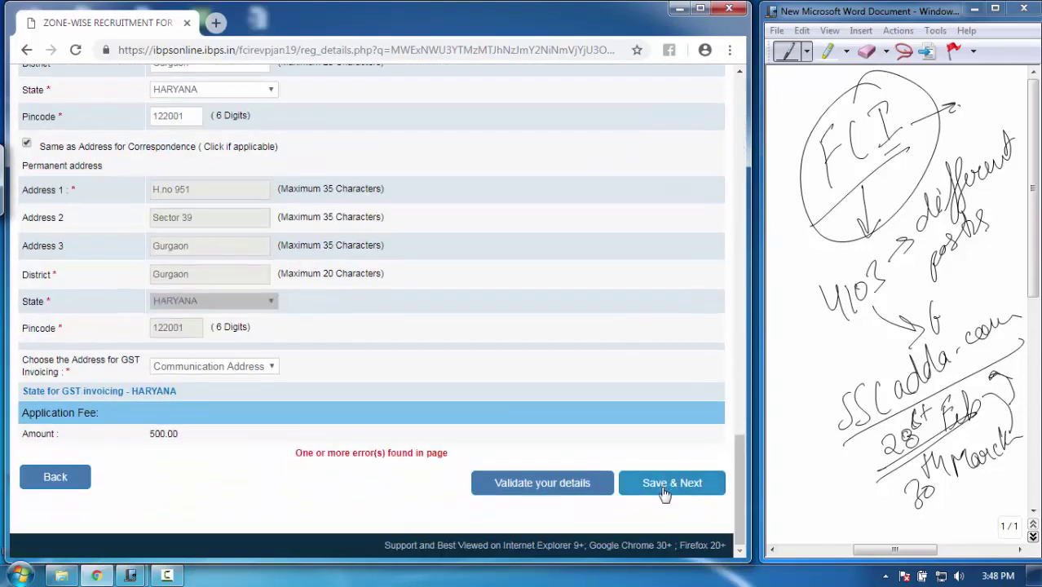
left_click_drag(749, 481, 748, 502)
left_click(440, 364)
left_click(676, 485)
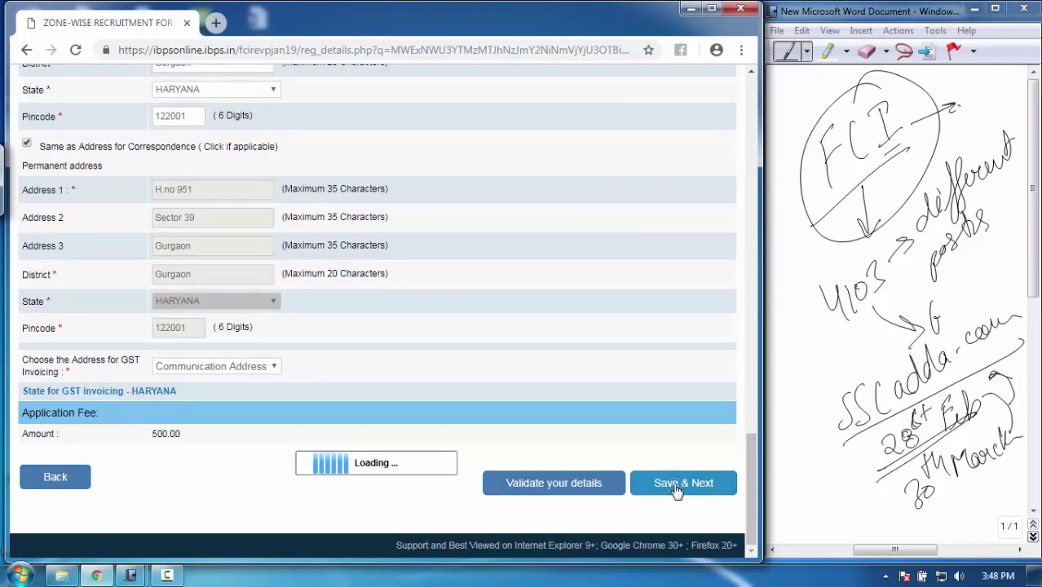
Change the birth year to 1994 and save the basic details
left_click_drag(746, 462, 736, 304)
scroll(736, 304, "down", 2)
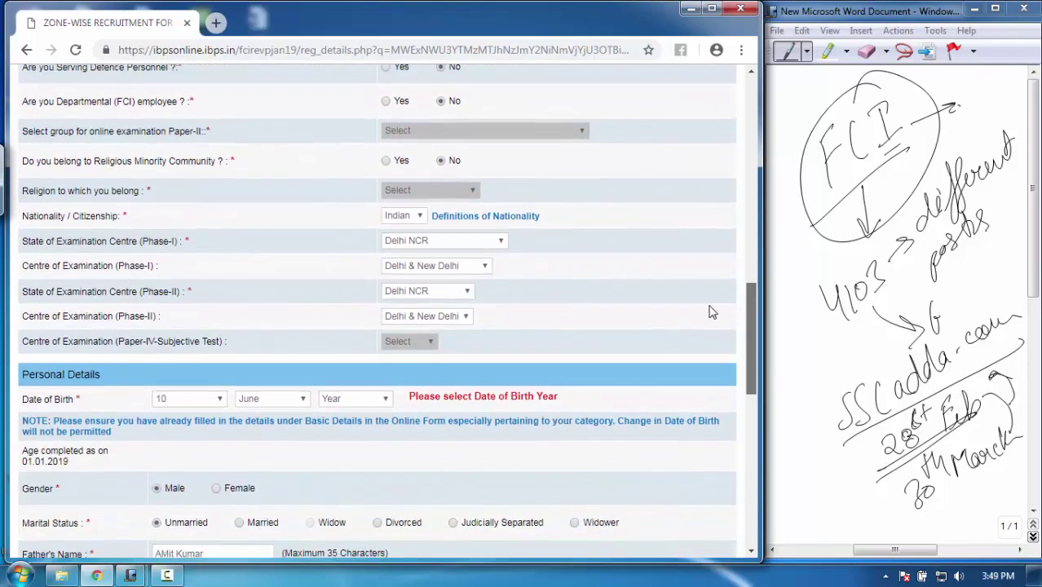
left_click(359, 401)
left_click(333, 507)
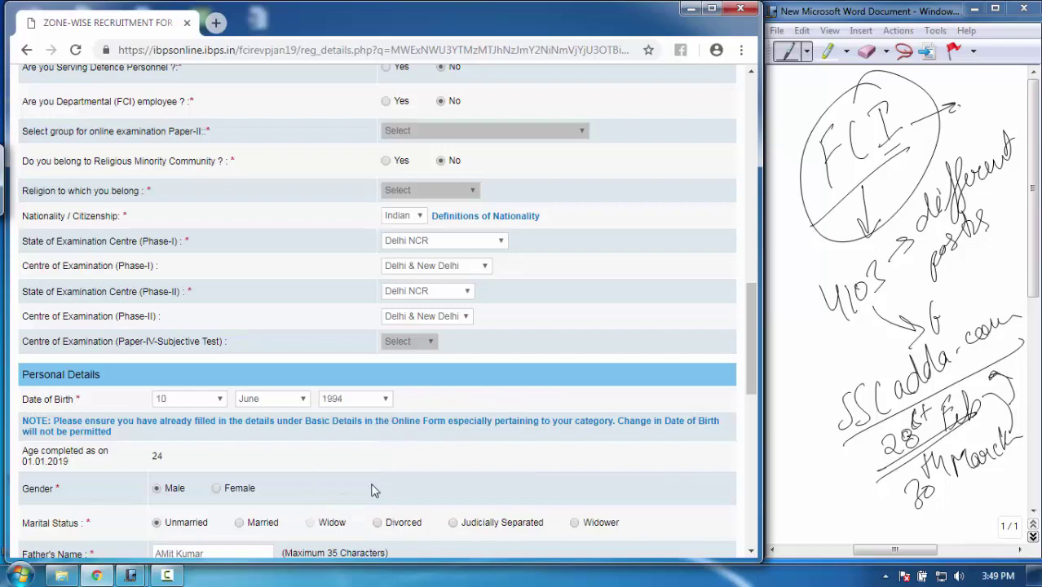
left_click_drag(750, 359, 756, 493)
scroll(757, 493, "down", 2)
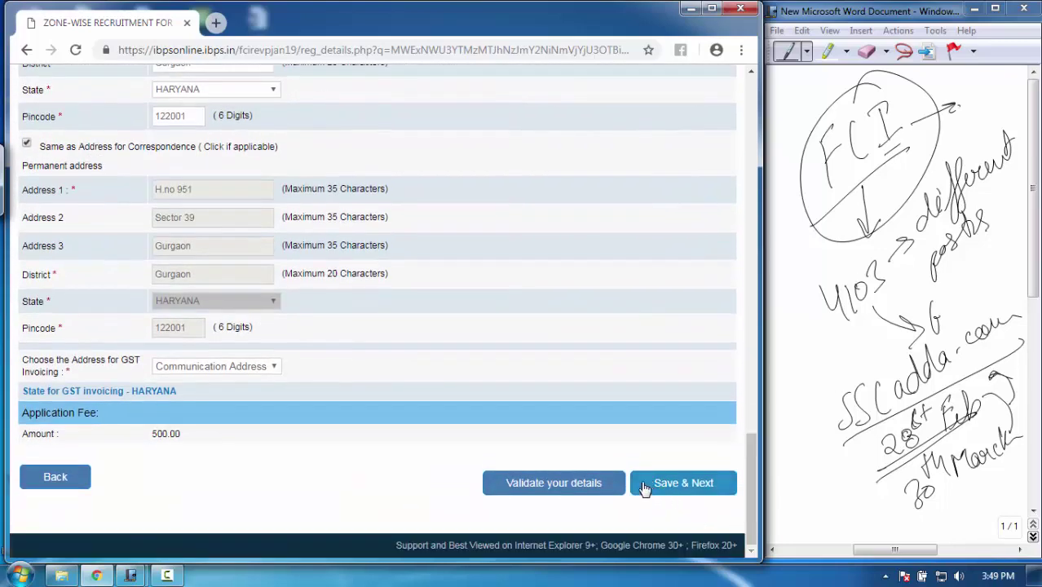
left_click(670, 492)
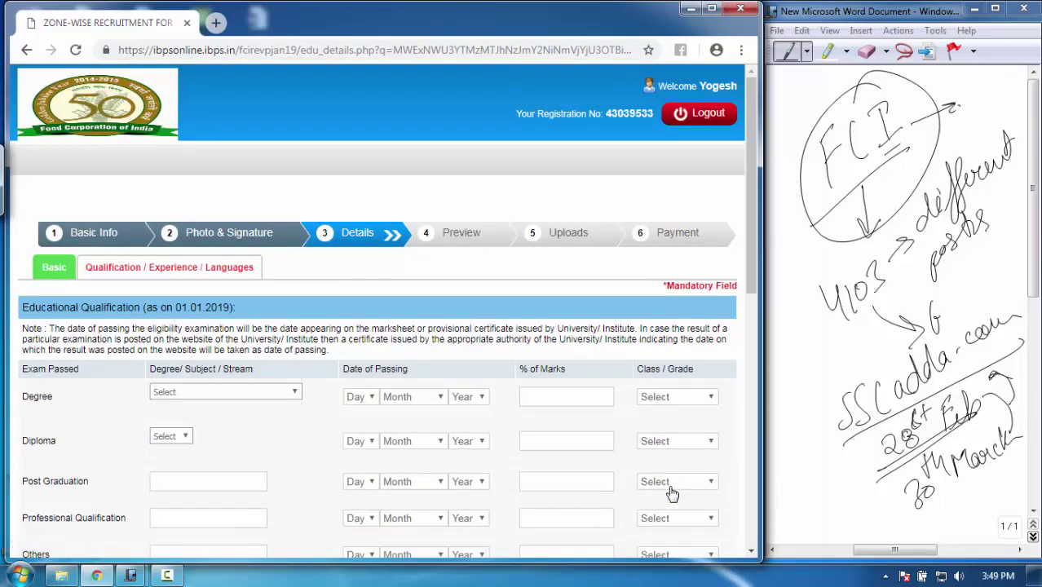
Set the degree stream to Arts after trying Science and Others
left_click_drag(748, 216, 706, 220)
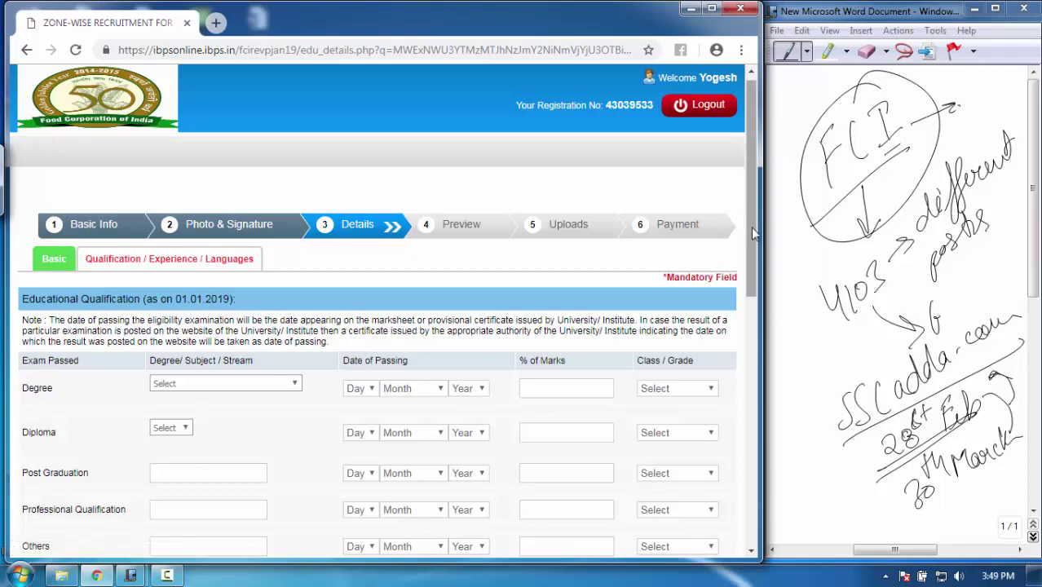
left_click_drag(751, 226, 699, 261)
left_click(263, 297)
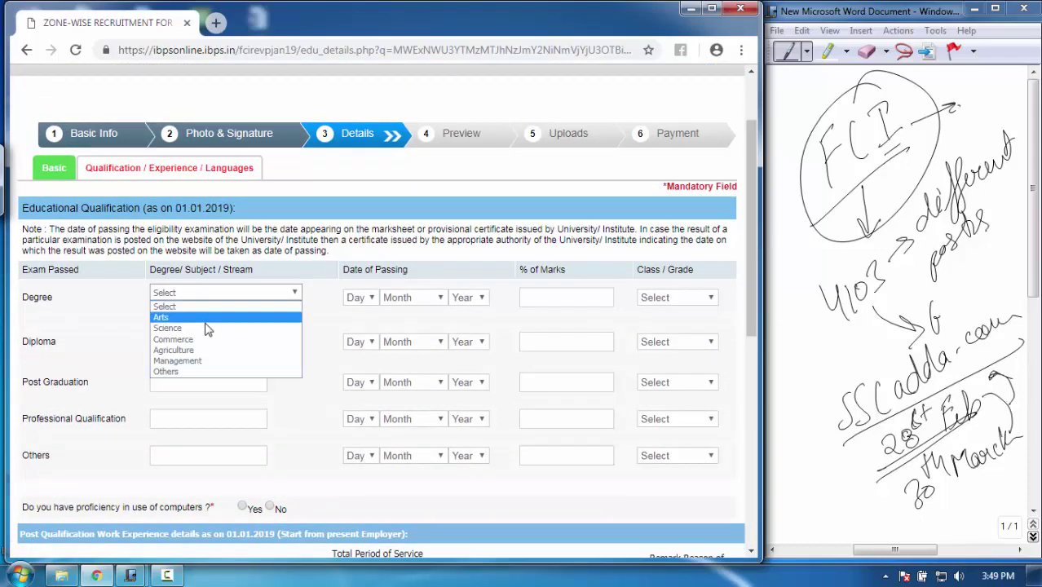
left_click(207, 320)
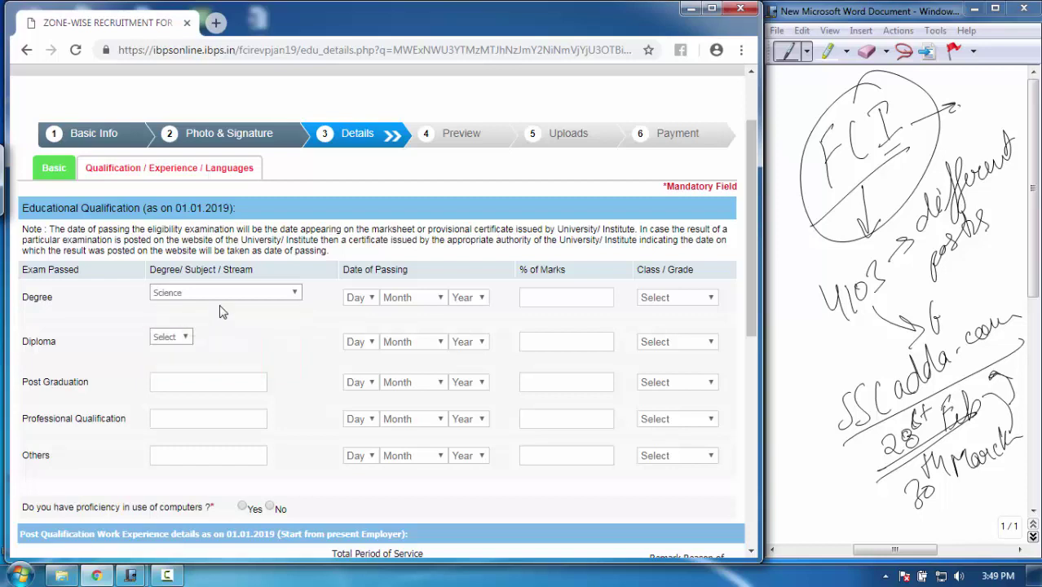
left_click(255, 298)
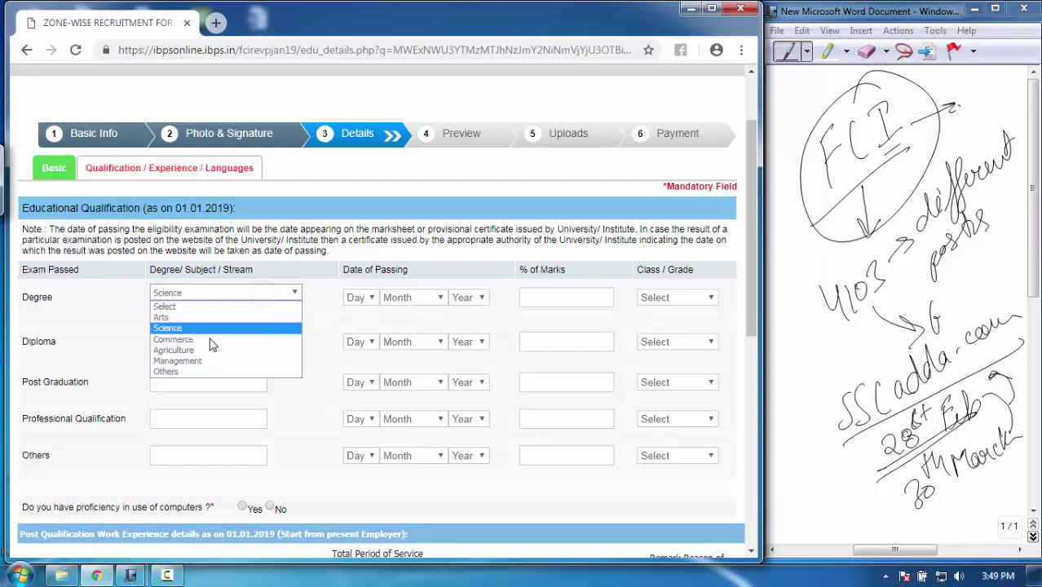
left_click(181, 372)
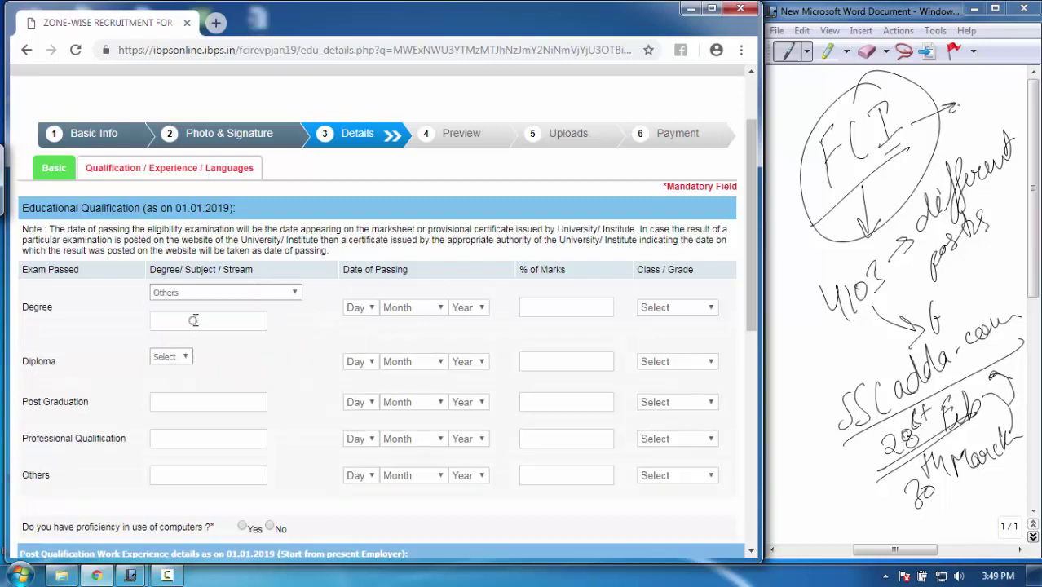
left_click(194, 320)
left_click(276, 295)
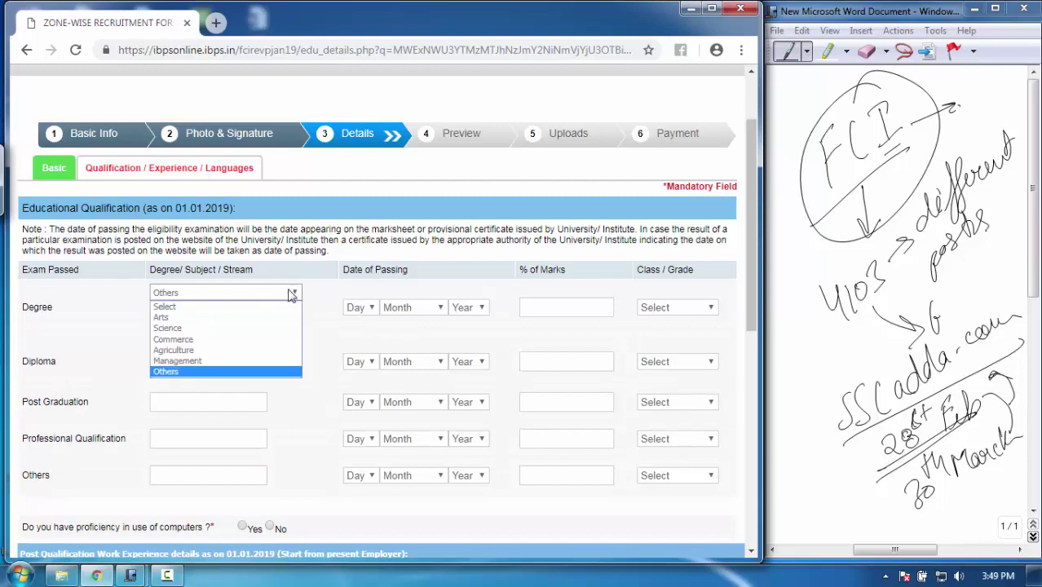
left_click(184, 317)
Set the degree passing date to 09 July 2012 and the class to First Class
left_click(369, 298)
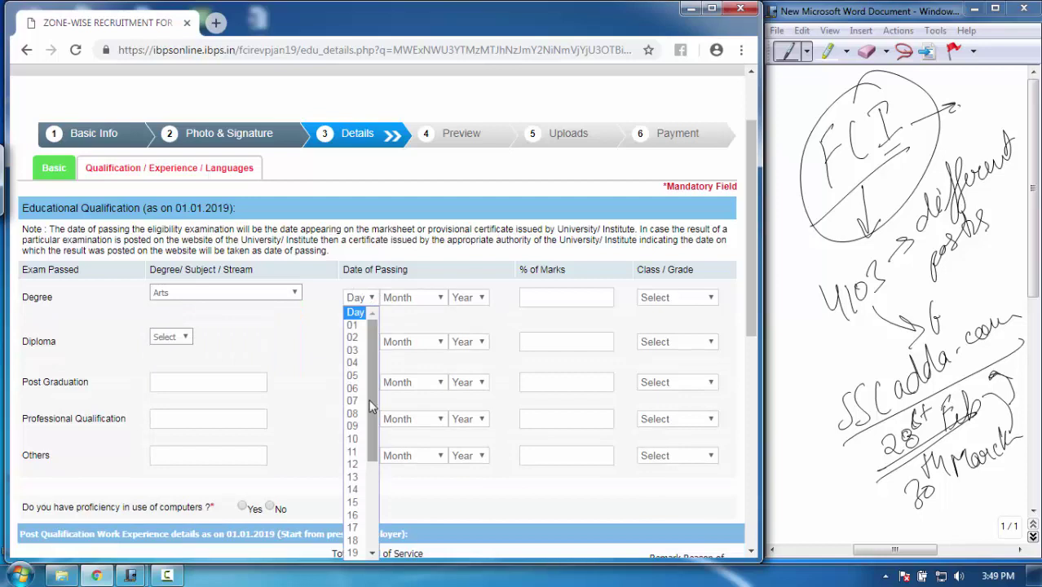
left_click(358, 429)
left_click(422, 296)
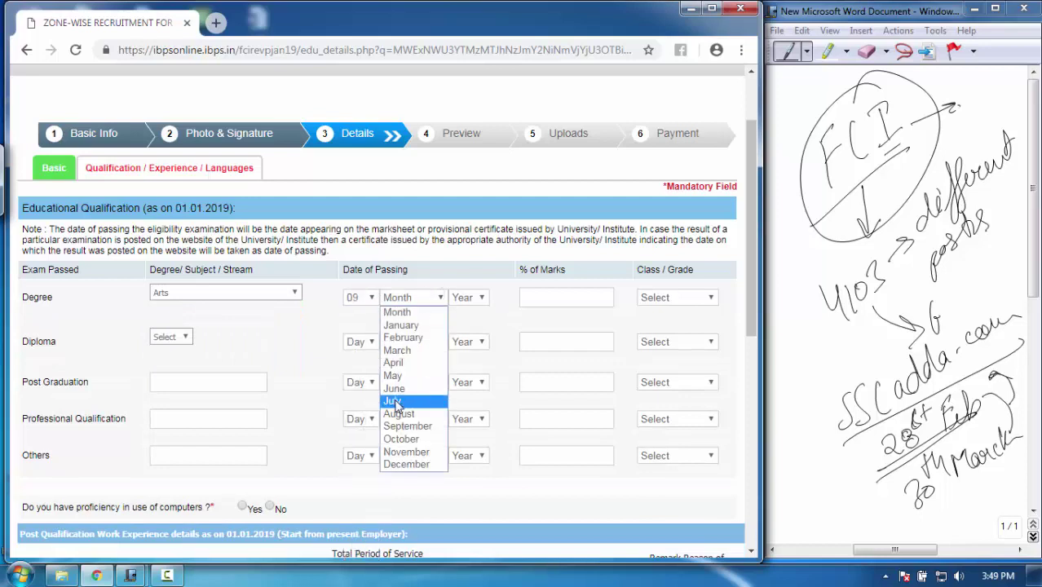
left_click(397, 402)
left_click(473, 298)
left_click(464, 389)
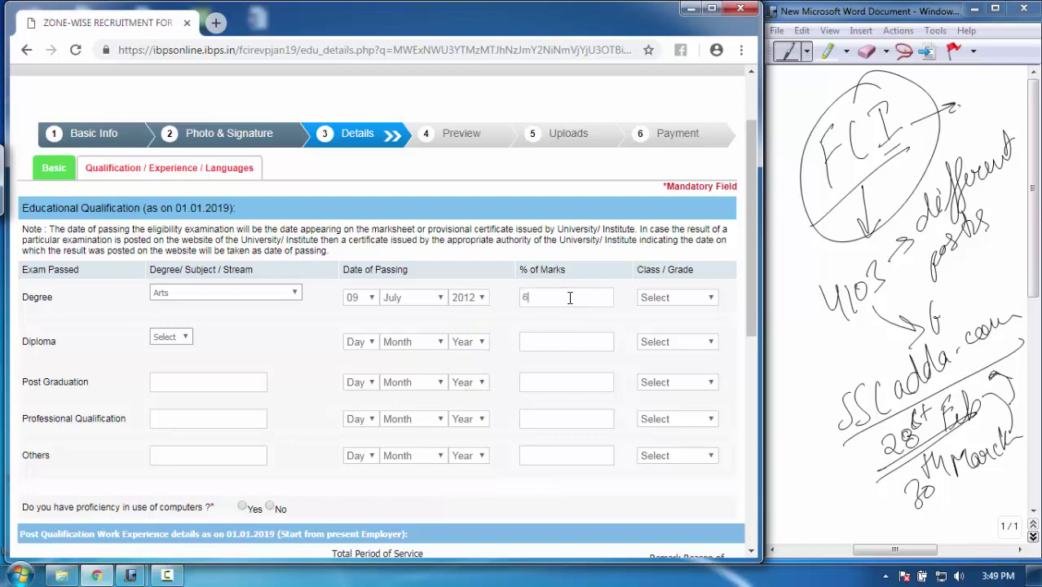
left_click(685, 302)
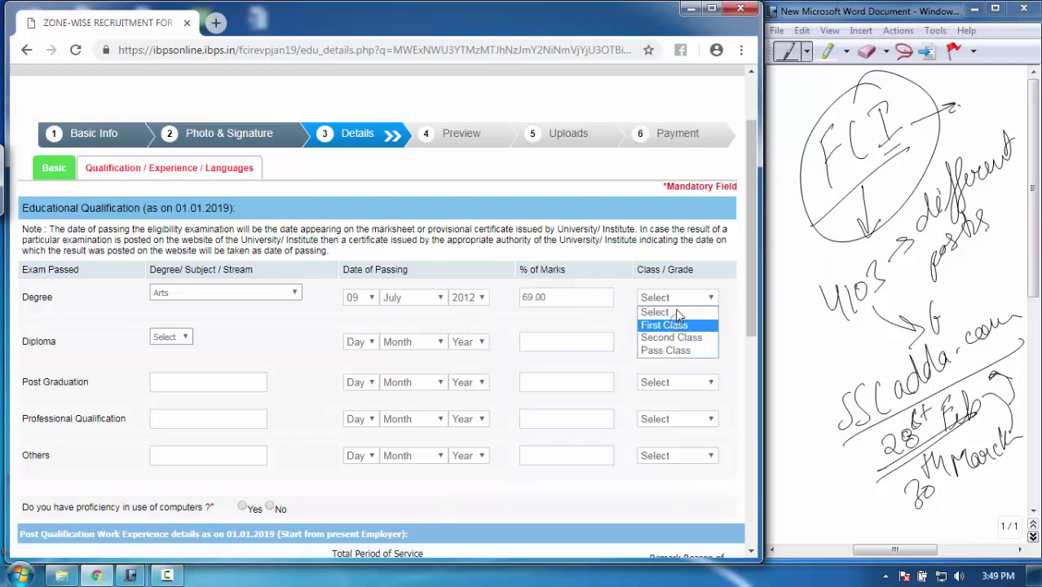
left_click(675, 324)
Answer No to computer proficiency and to presently working
scroll(743, 245, "down", 2)
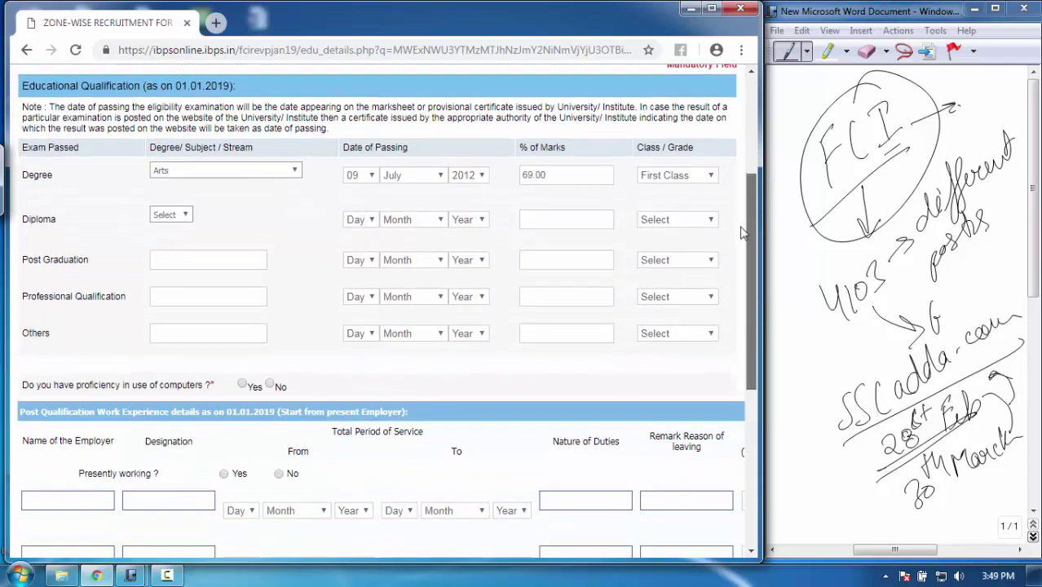
left_click_drag(740, 207, 749, 313)
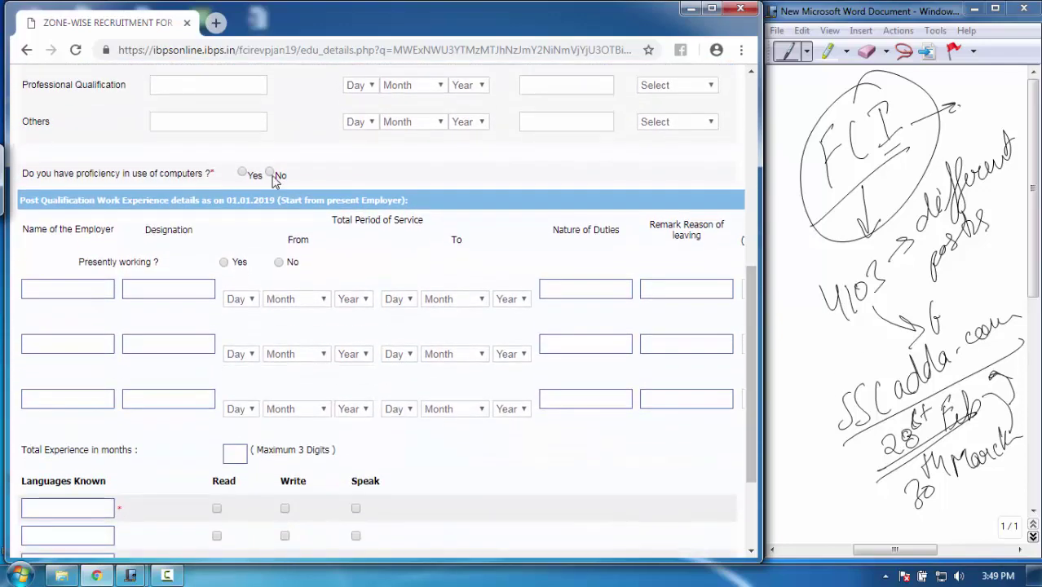
left_click(268, 171)
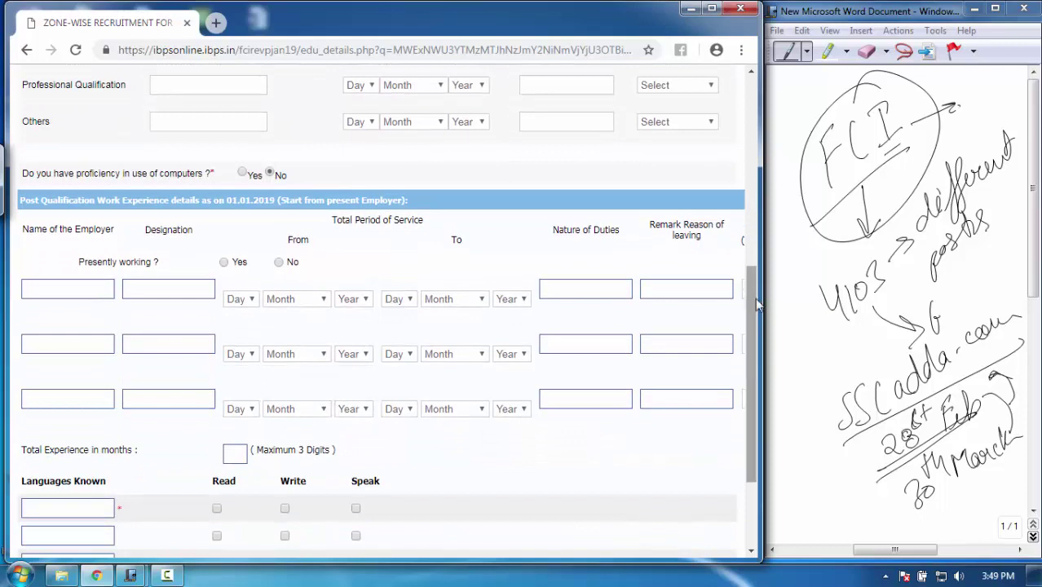
left_click_drag(755, 297, 755, 310)
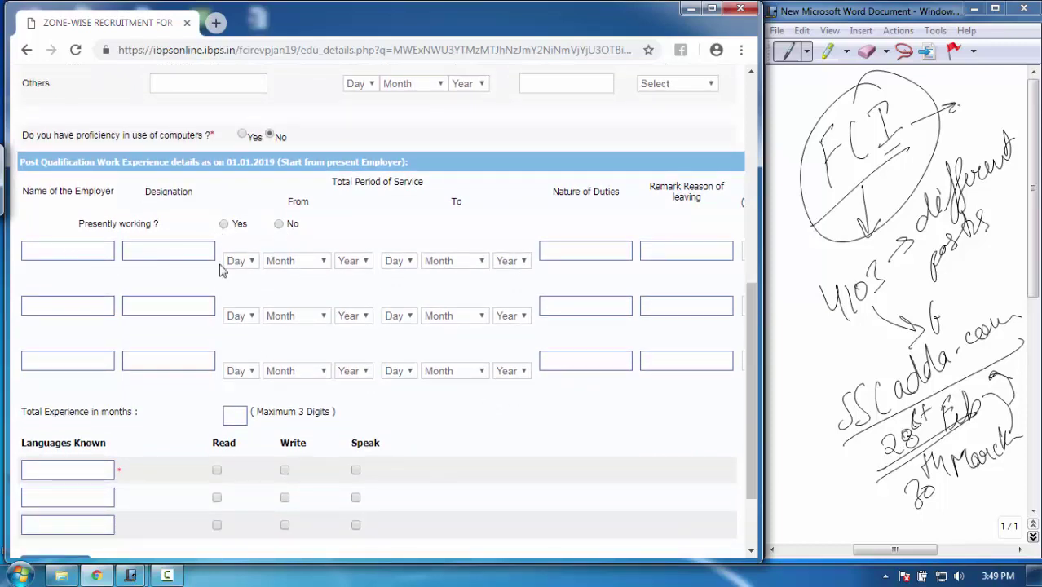
left_click(280, 224)
Tick Read, Write and Speak for English and attempt Save & Next
left_click_drag(755, 338, 755, 372)
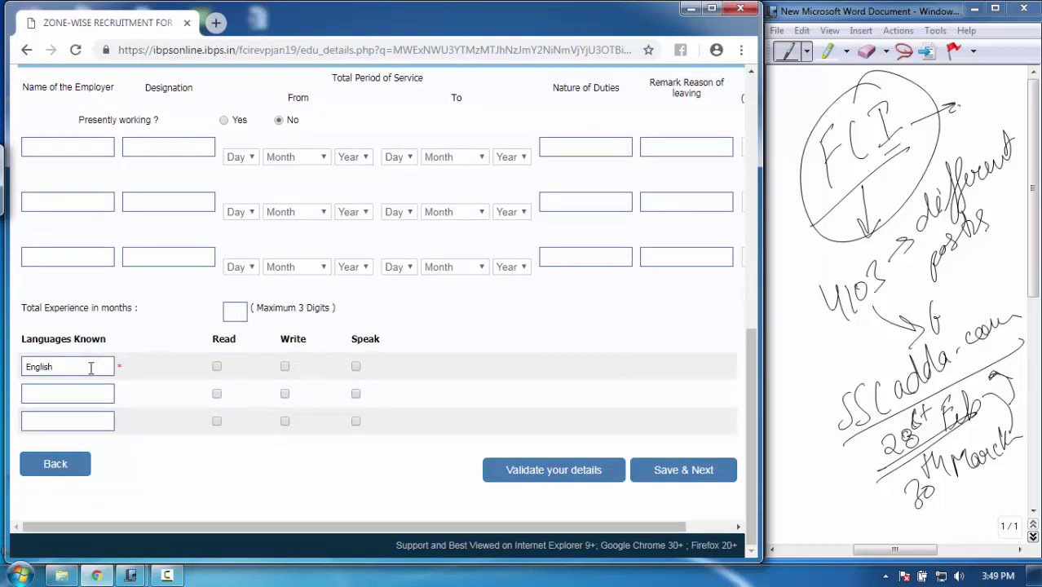
left_click(216, 366)
left_click(285, 368)
left_click(355, 364)
left_click_drag(746, 391, 750, 489)
left_click(689, 471)
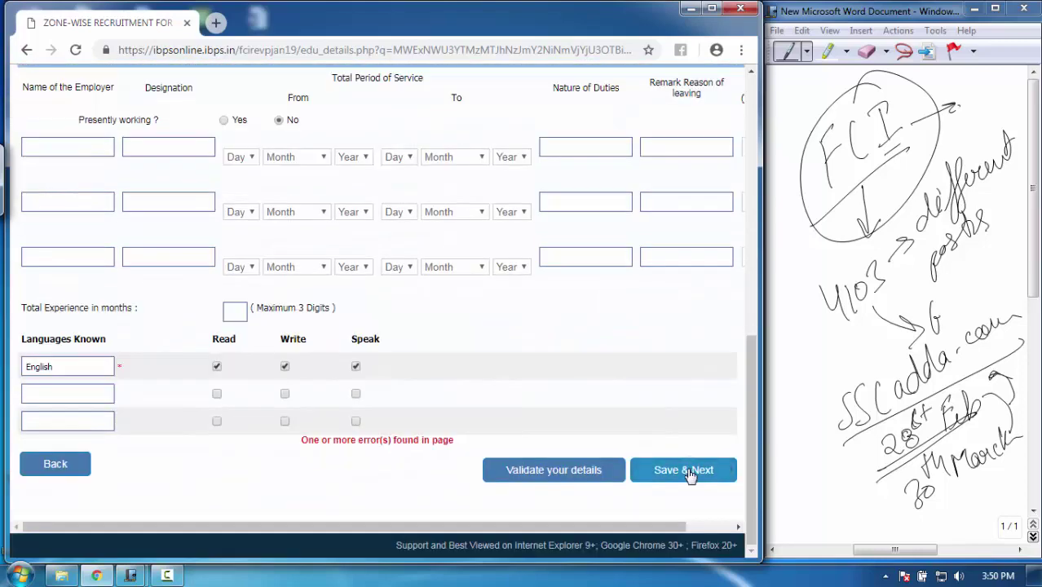
left_click_drag(749, 397, 774, 234)
scroll(627, 226, "up", 2)
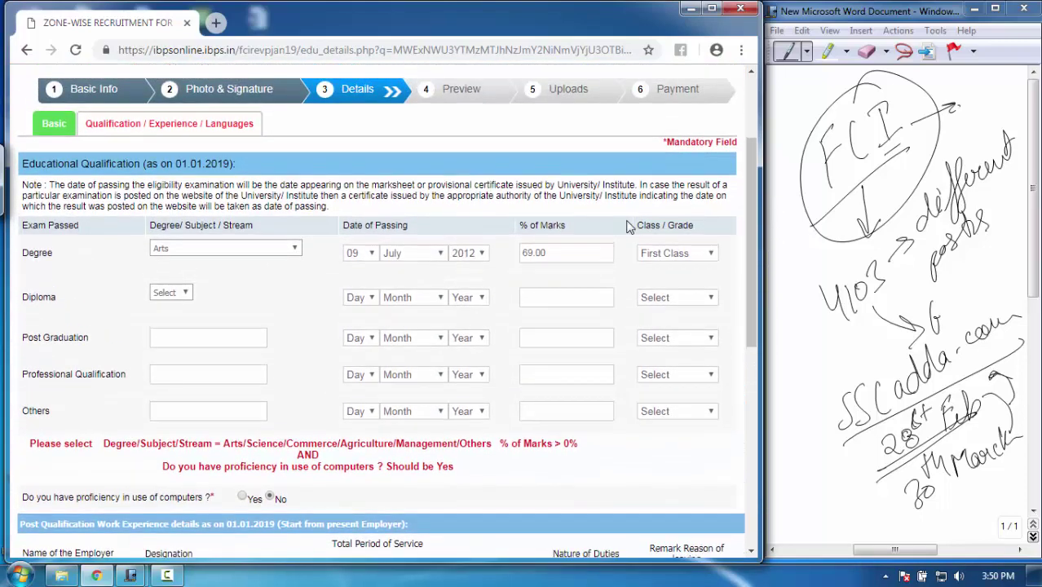
Change the computer proficiency answer to Yes, keeping the Arts stream
left_click(270, 252)
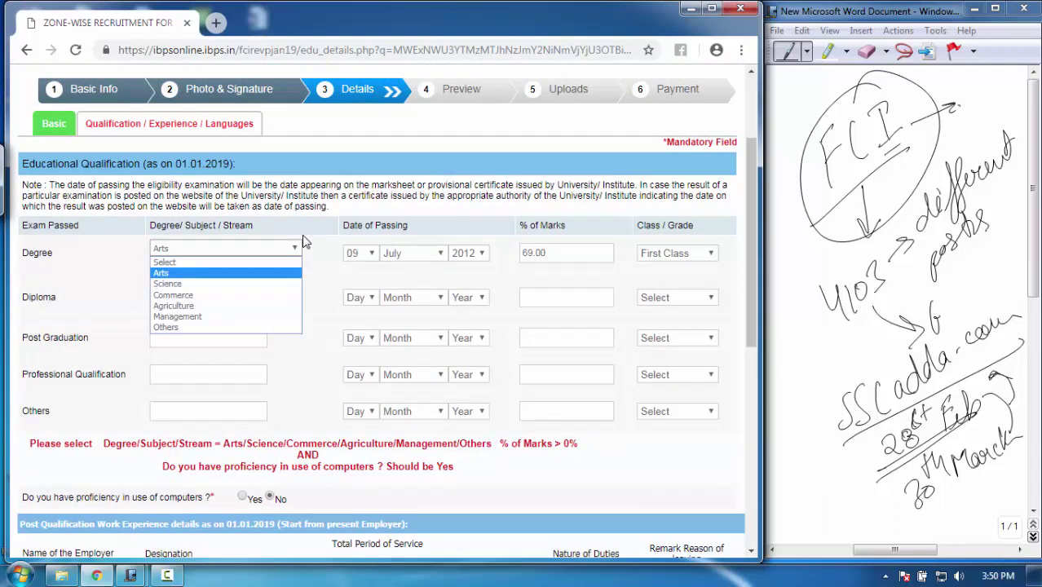
left_click(242, 497)
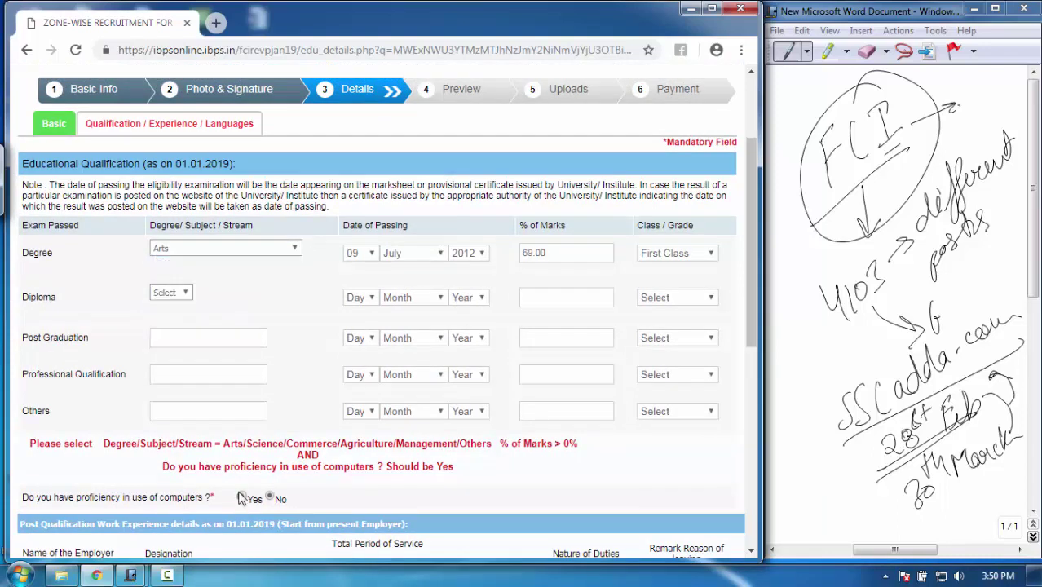
left_click(243, 498)
Set the degree stream to Others named 'Btech' and save to the preview
left_click(258, 249)
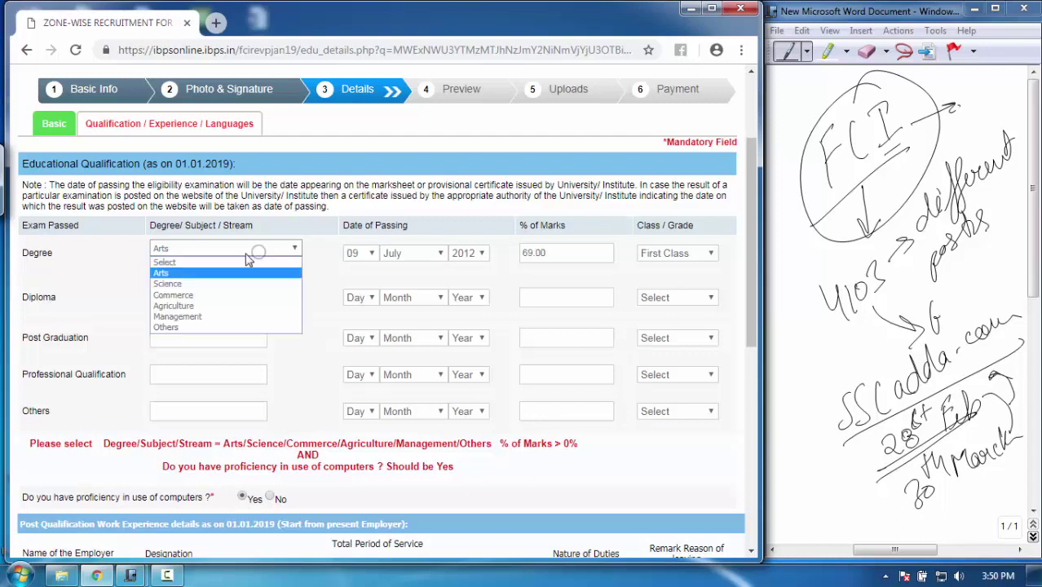
left_click(229, 282)
left_click(261, 253)
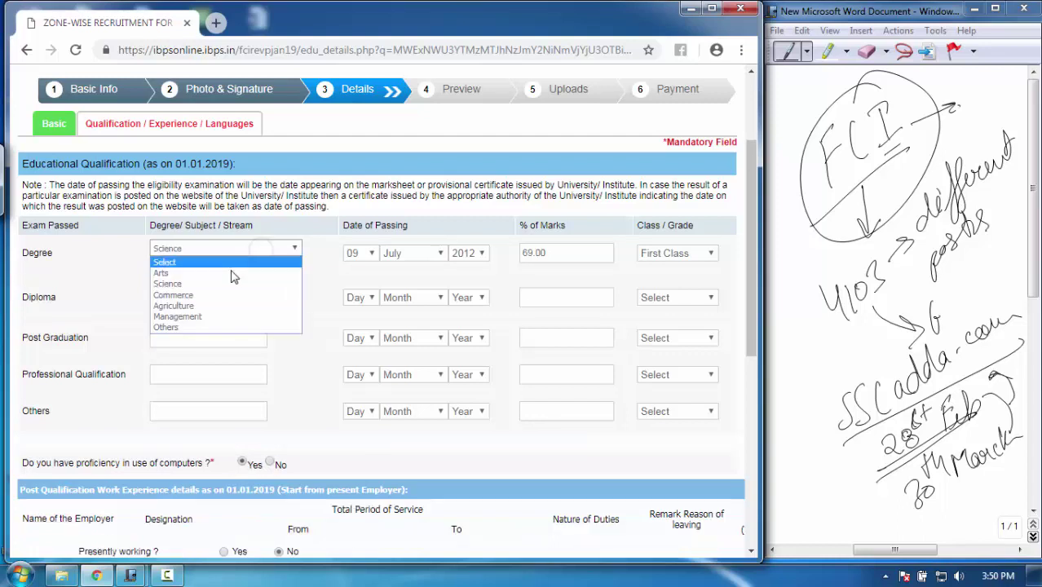
left_click(193, 328)
left_click(217, 280)
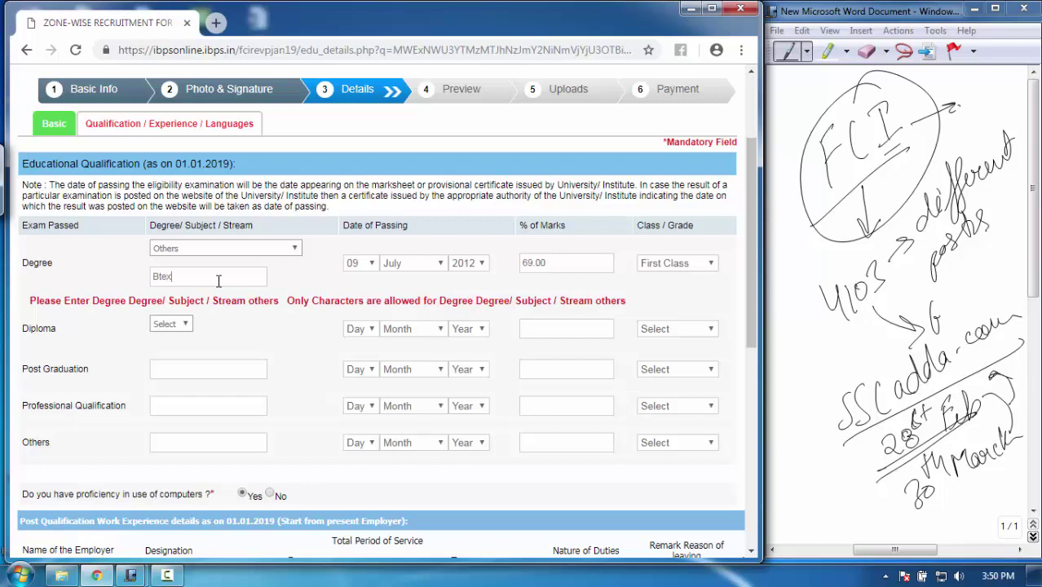
type("Btex")
key("BackSpace")
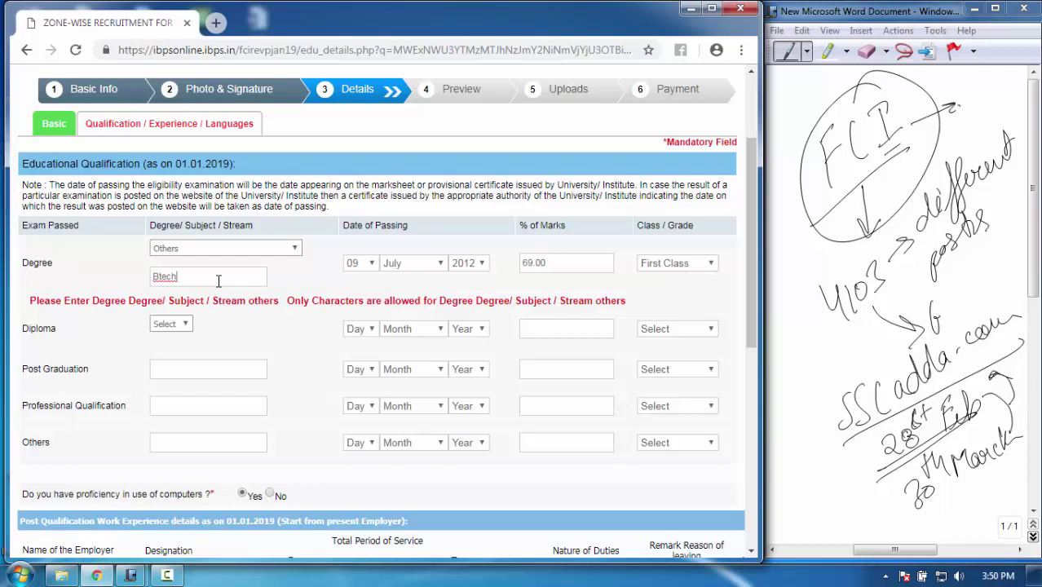
type("ch")
scroll(571, 367, "down", 6)
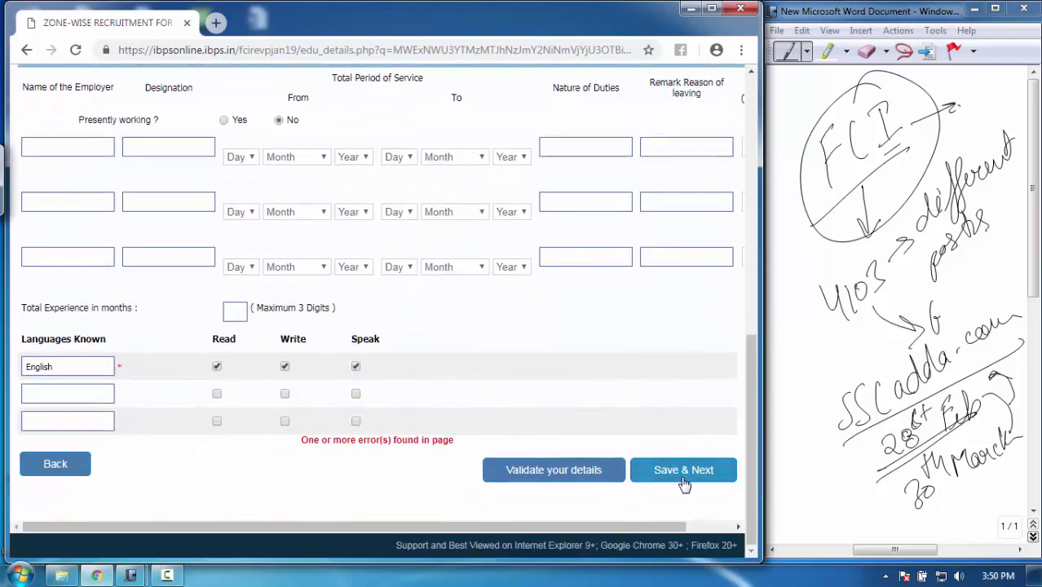
left_click(683, 470)
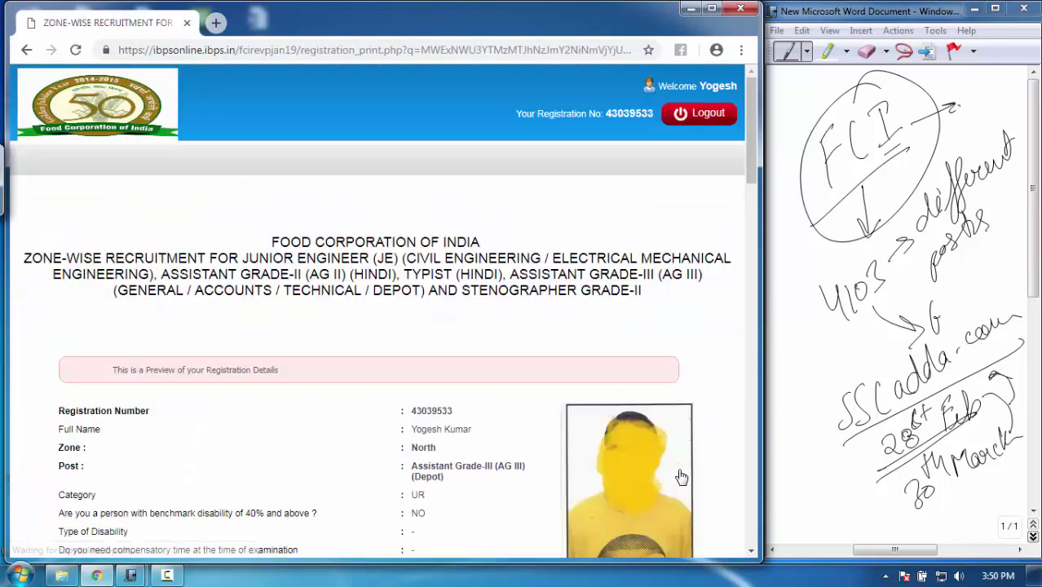
Accept the declaration on the preview, final-submit the application and confirm no further edits
left_click_drag(753, 109, 753, 148)
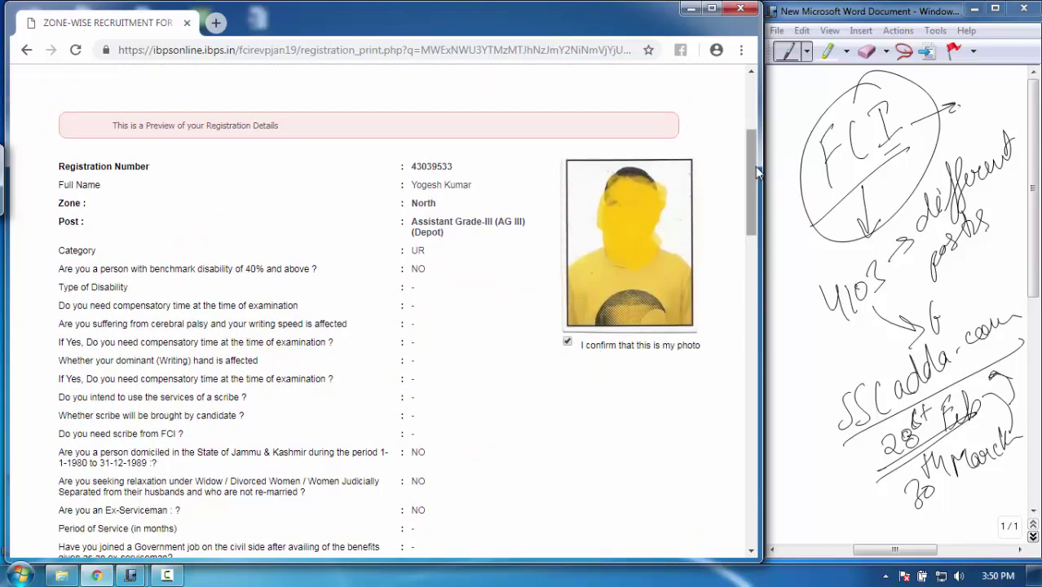
left_click_drag(755, 170, 752, 473)
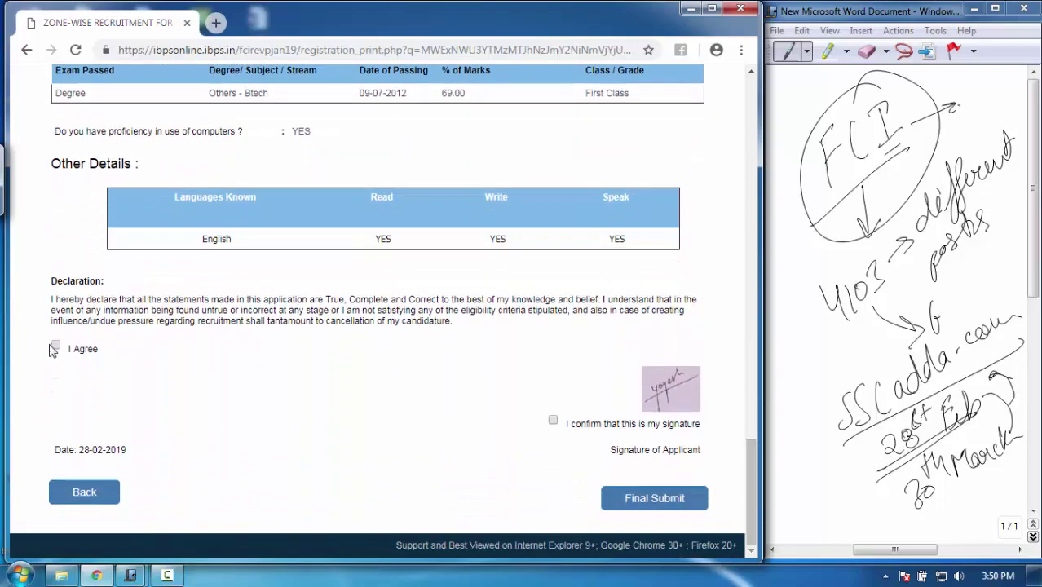
left_click(55, 347)
left_click(655, 504)
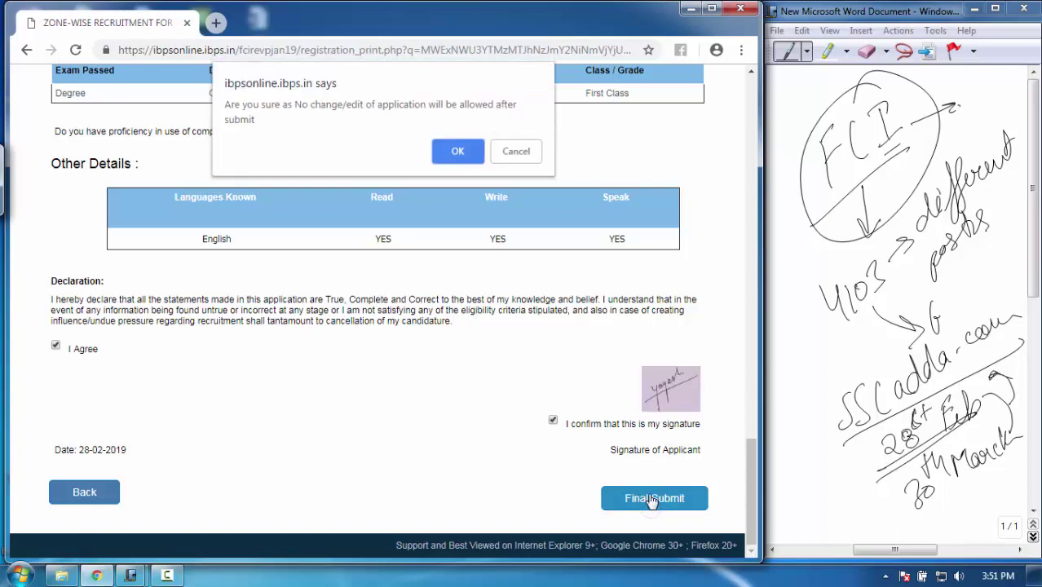
left_click(455, 153)
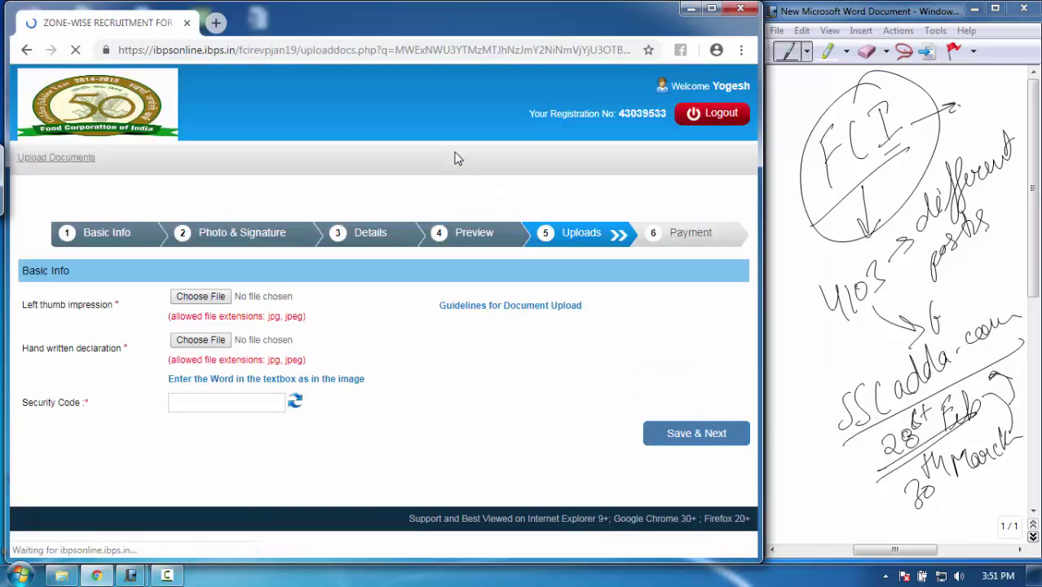
Upload photo.jpg as the left thumb impression and accept its preview
left_click(206, 294)
left_click_drag(519, 96, 514, 249)
scroll(350, 236, "up", 5)
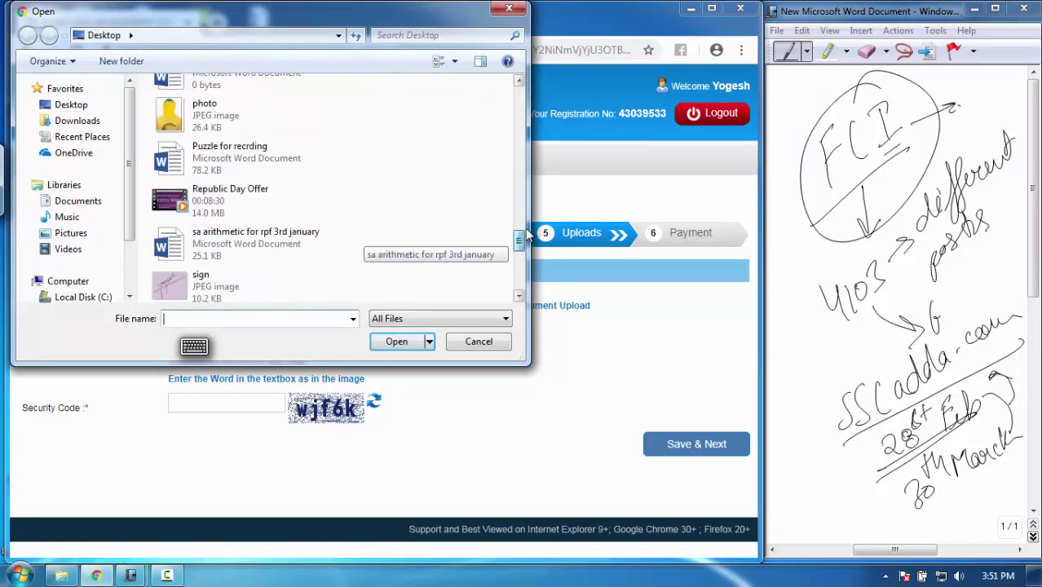
left_click(228, 281)
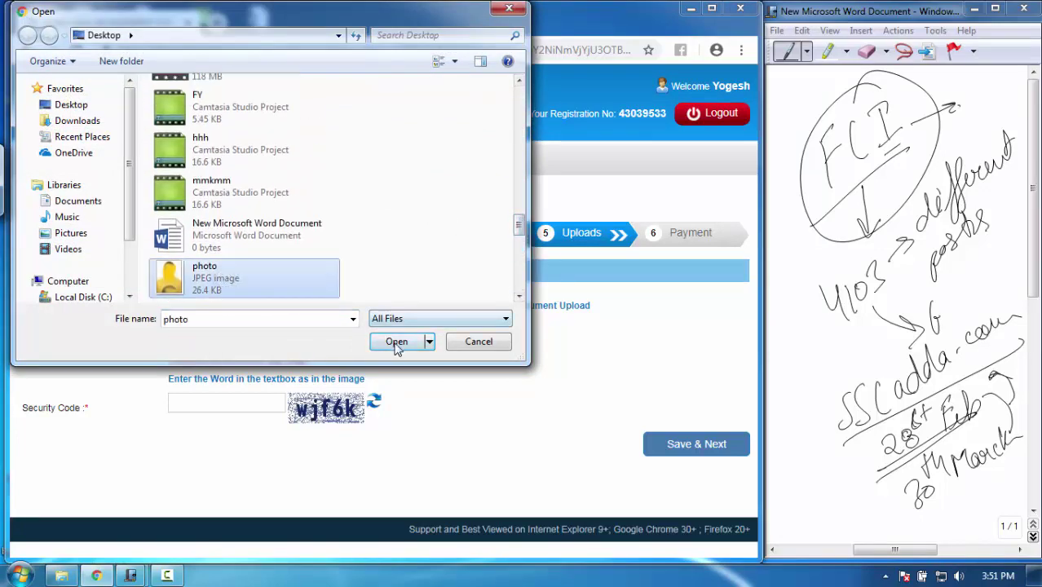
left_click(396, 340)
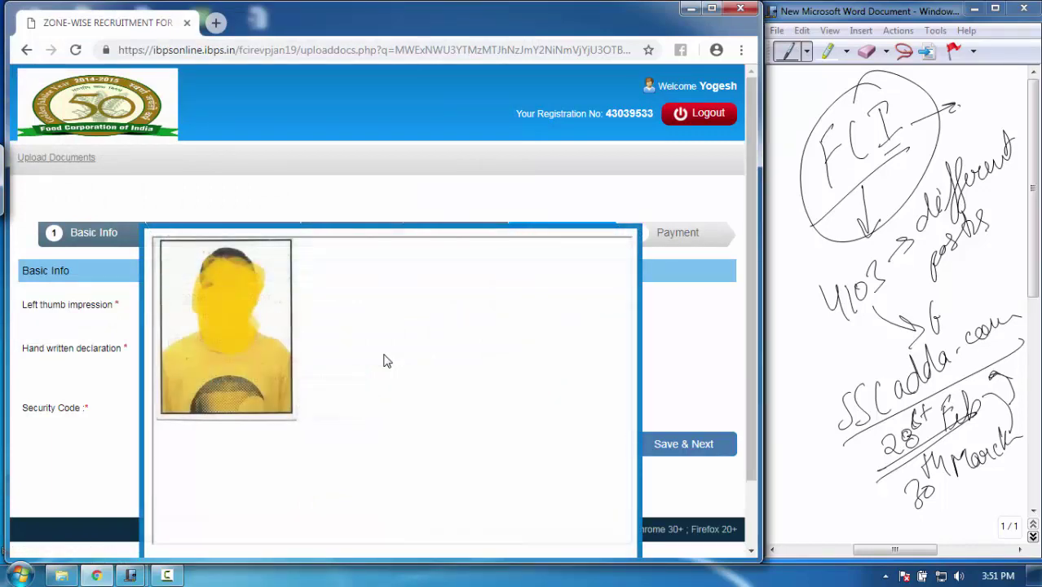
scroll(754, 317, "down", 1)
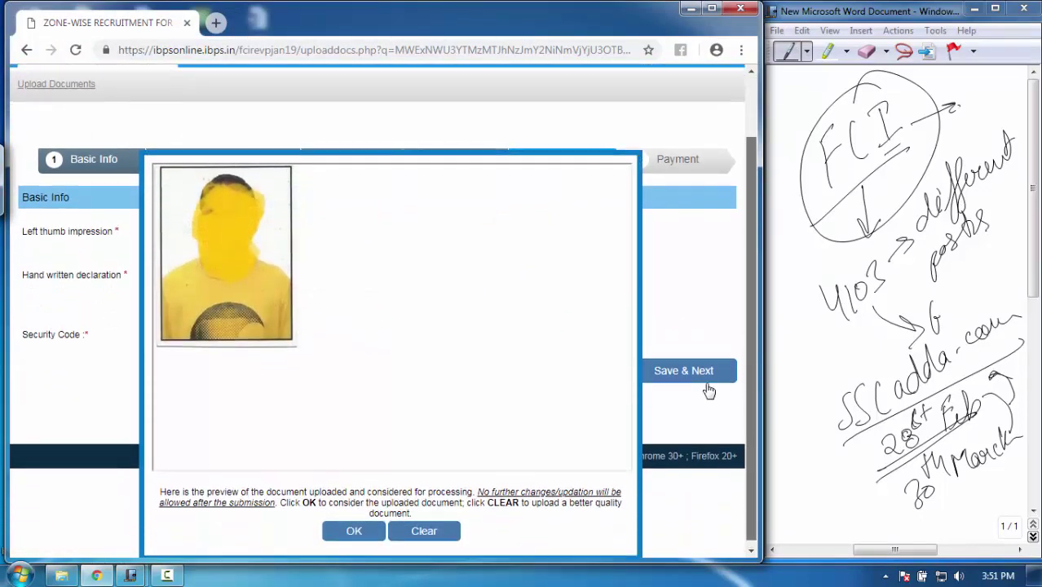
left_click(354, 533)
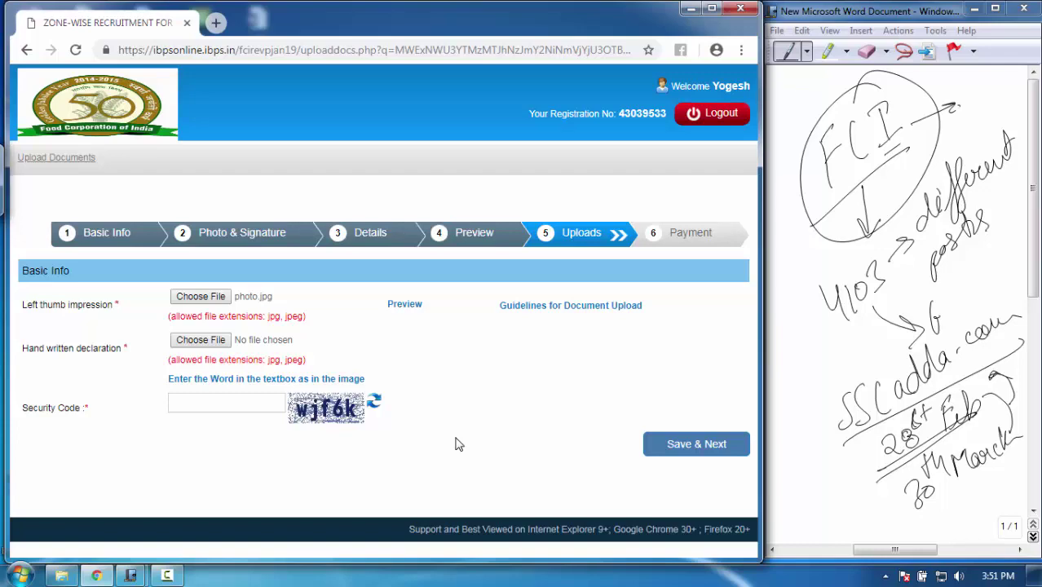
Upload the Target-SSC-CGL study plan JPEG as the handwritten declaration and accept its preview
left_click(200, 340)
scroll(519, 138, "down", 10)
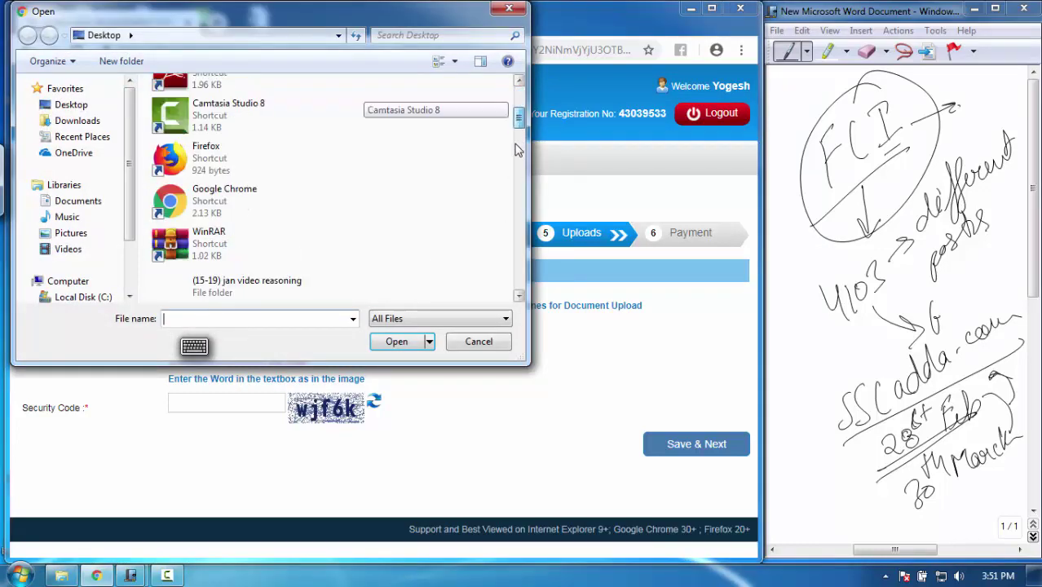
scroll(505, 279, "down", 3)
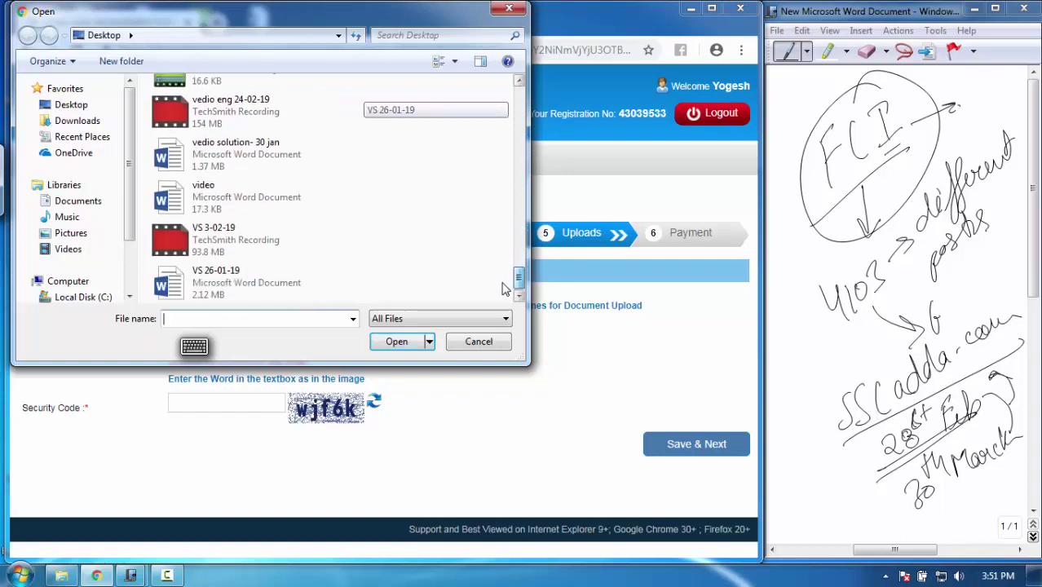
scroll(512, 277, "up", 2)
scroll(512, 276, "up", 1)
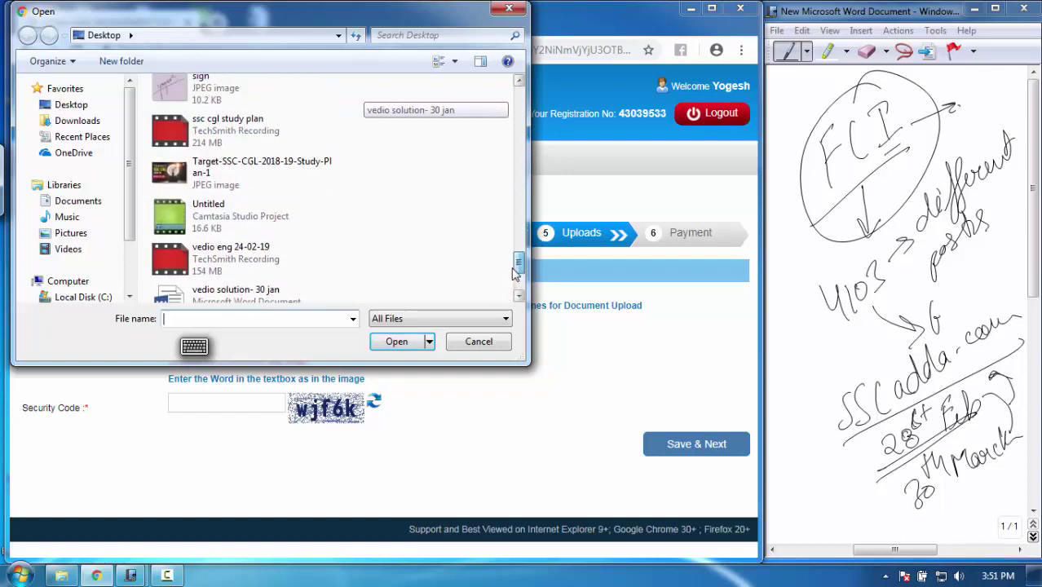
left_click(244, 155)
left_click(397, 342)
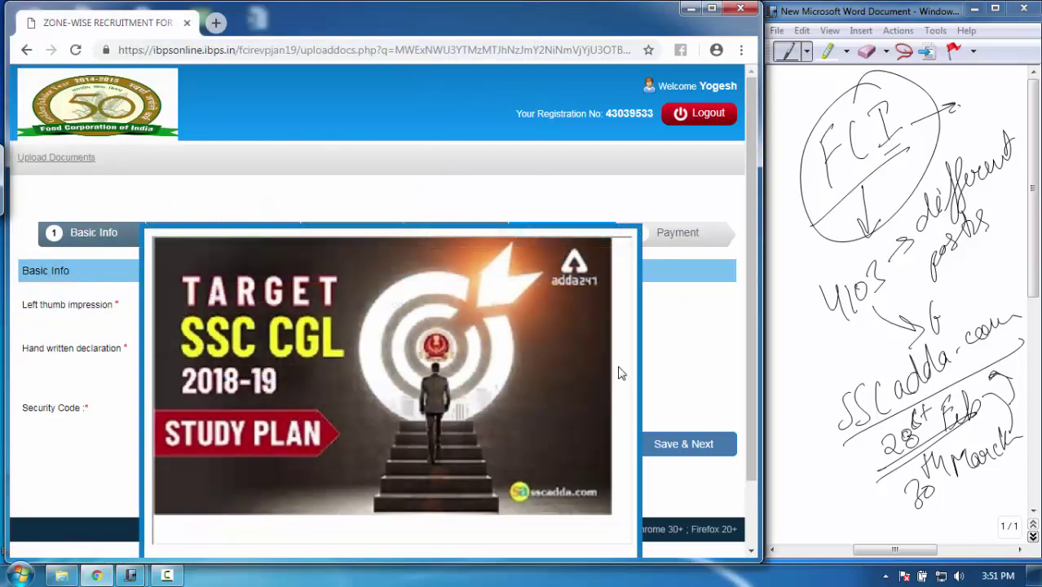
scroll(751, 309, "down", 1)
left_click(357, 526)
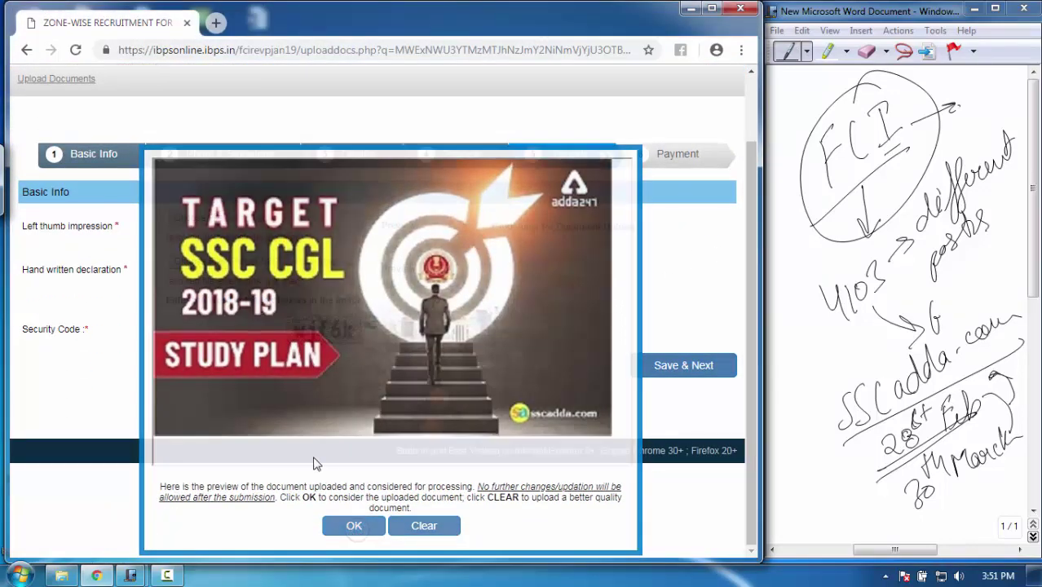
Enter the security code, save the uploads and confirm they are final
left_click(222, 402)
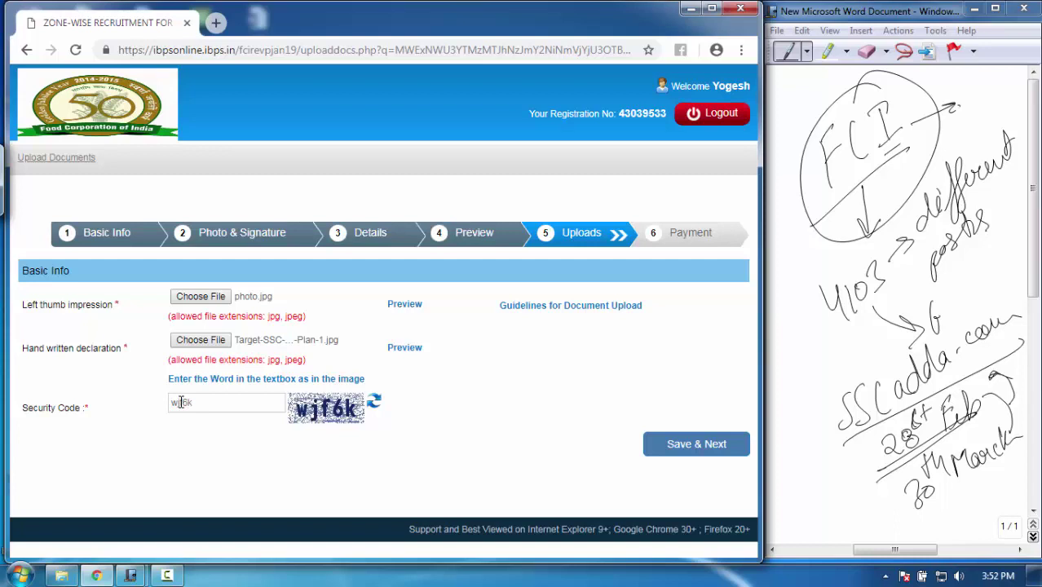
left_click(689, 447)
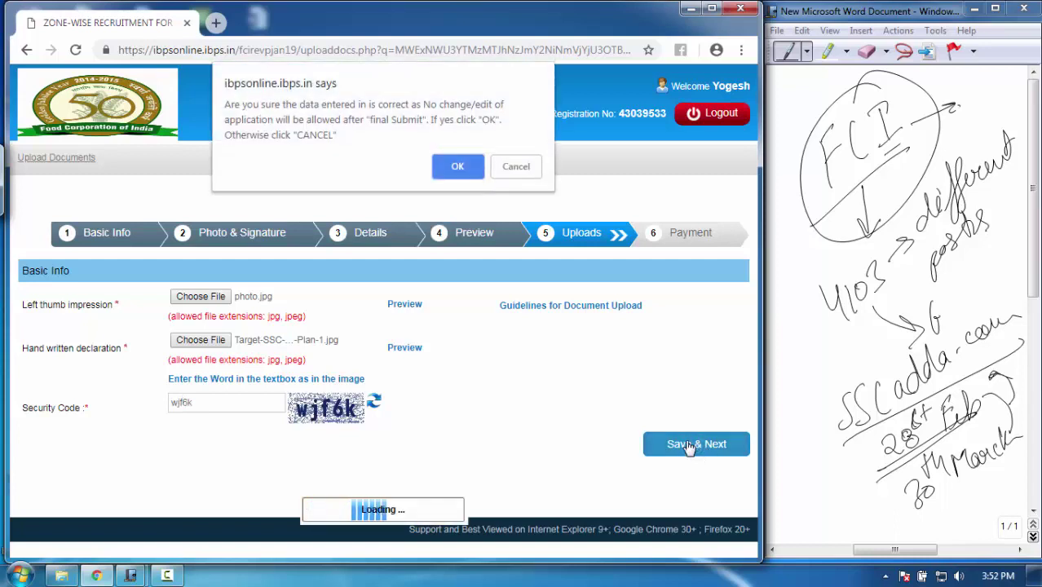
left_click(459, 167)
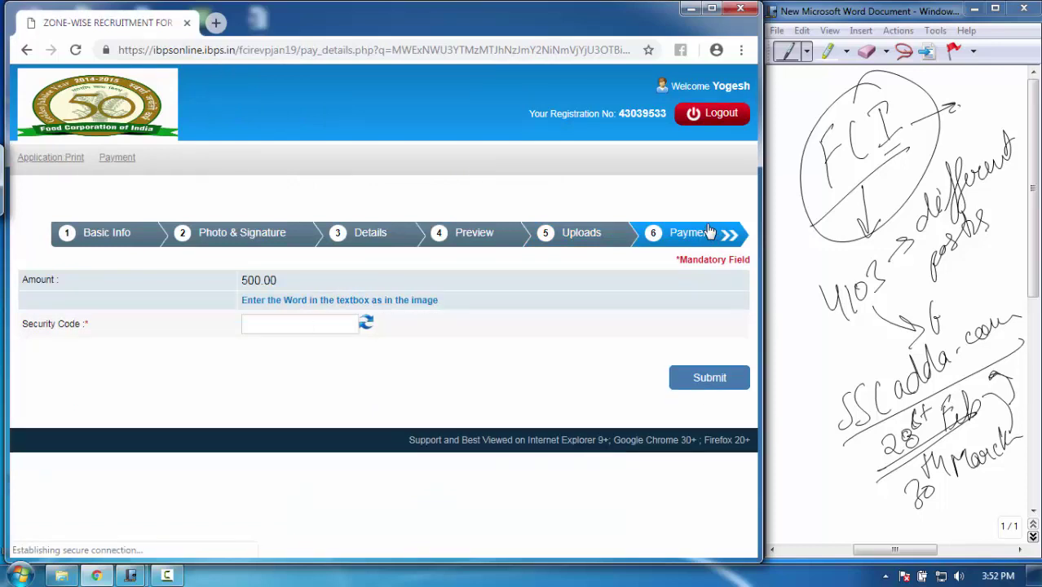
Enter the payment security code, submit the fee form and confirm submission
left_click(290, 329)
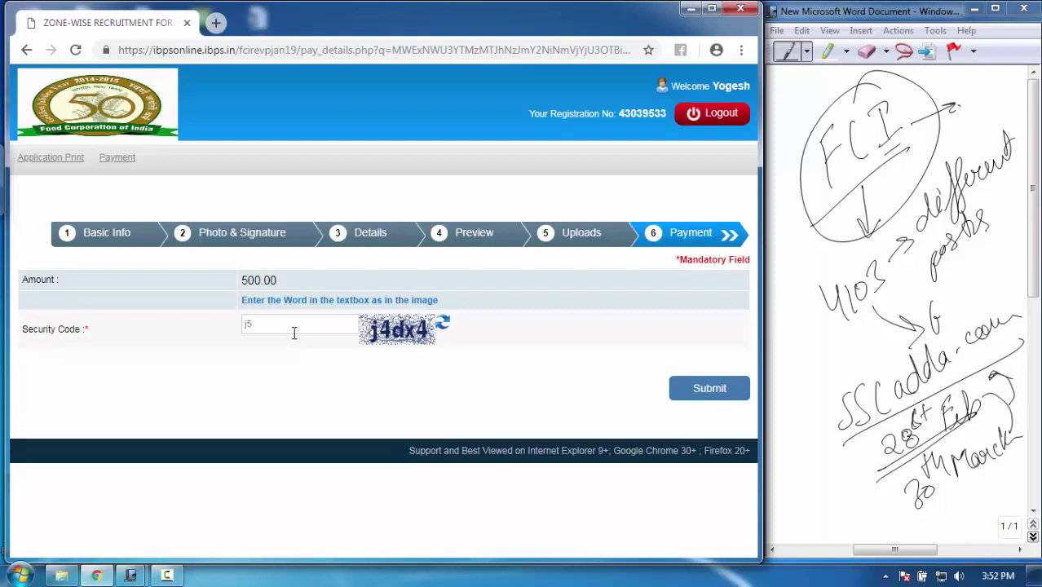
key("ctrl+a")
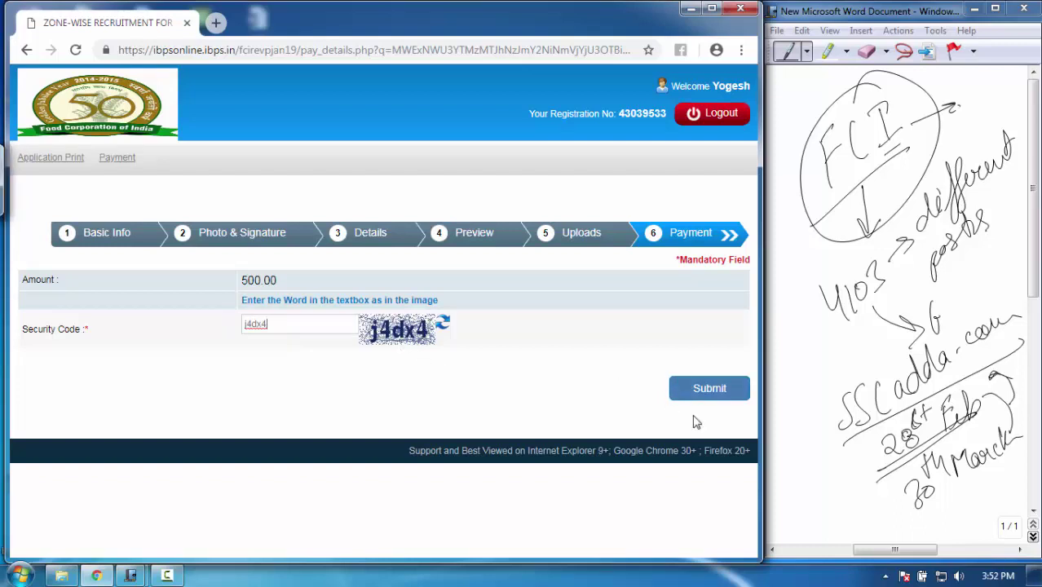
left_click(720, 392)
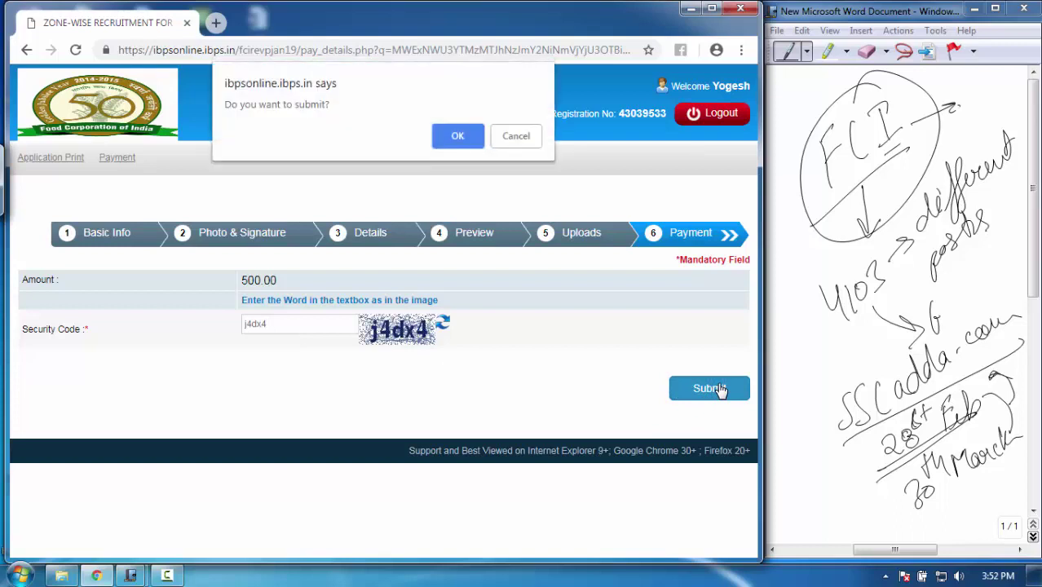
left_click(458, 136)
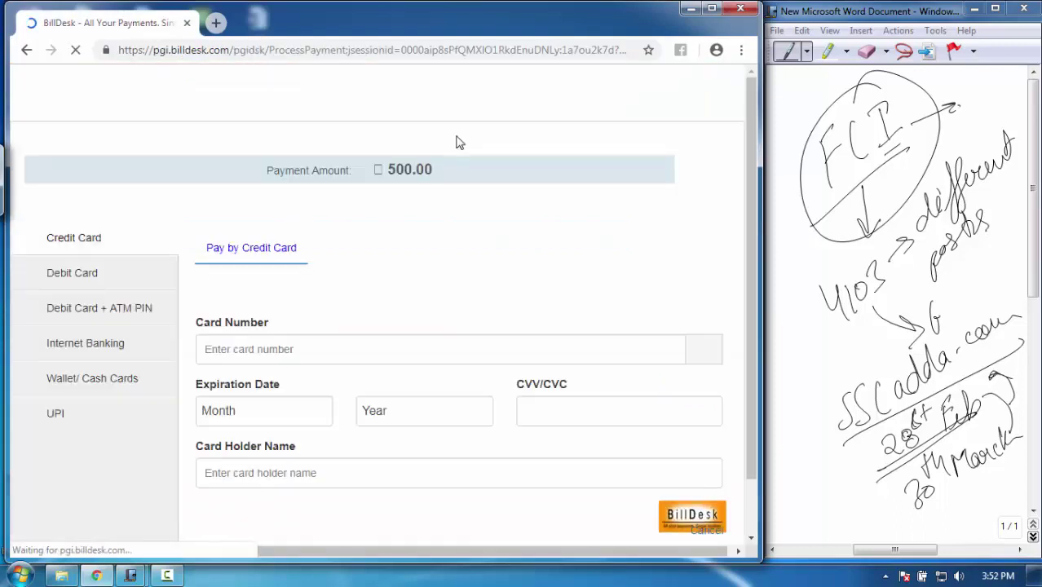
Choose Debit Card + ATM PIN on BillDesk as the method for the ₹500.00 fee
scroll(455, 140, "down", 1)
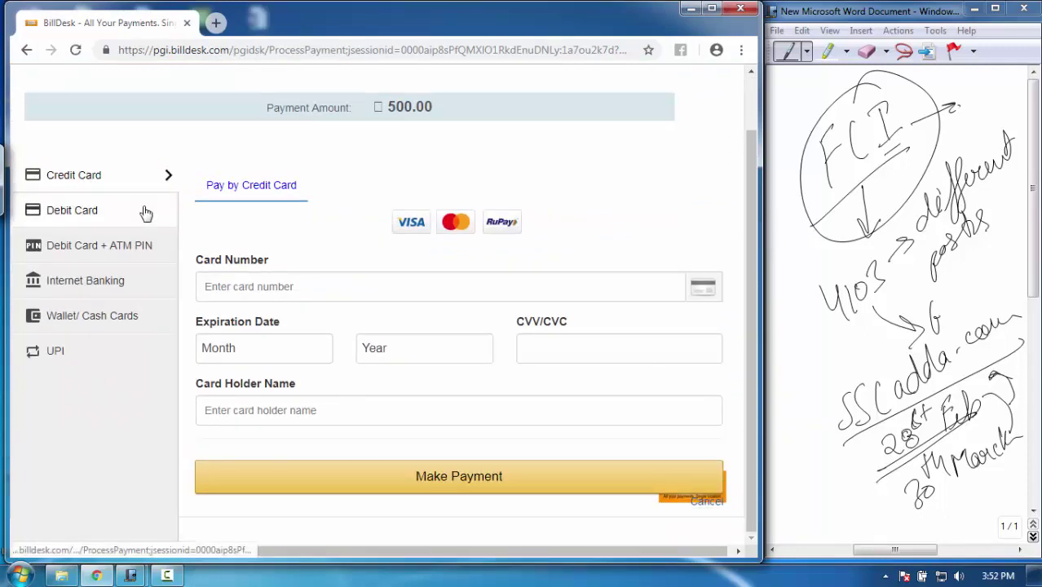
left_click(98, 216)
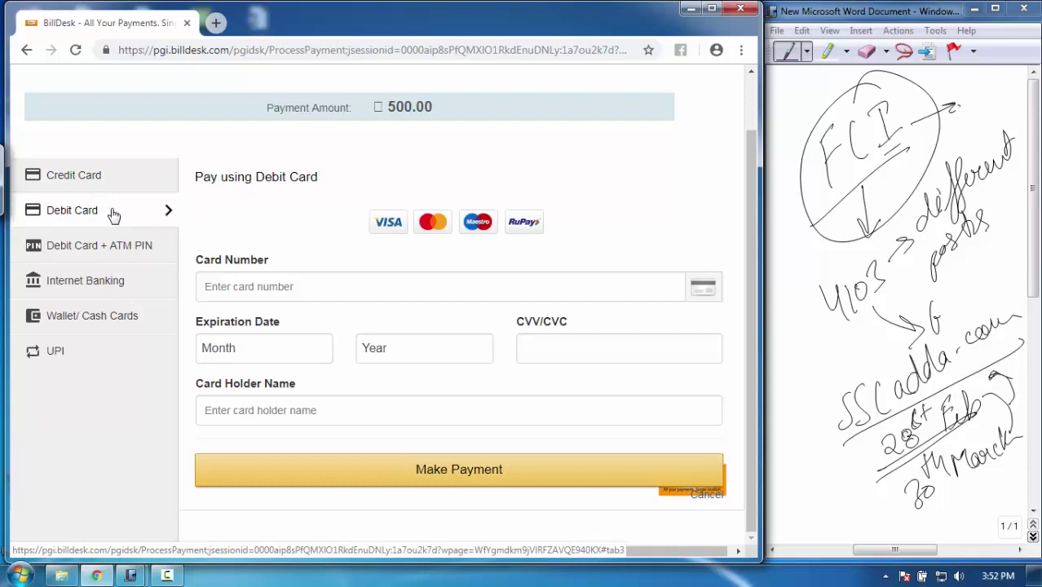
left_click(258, 286)
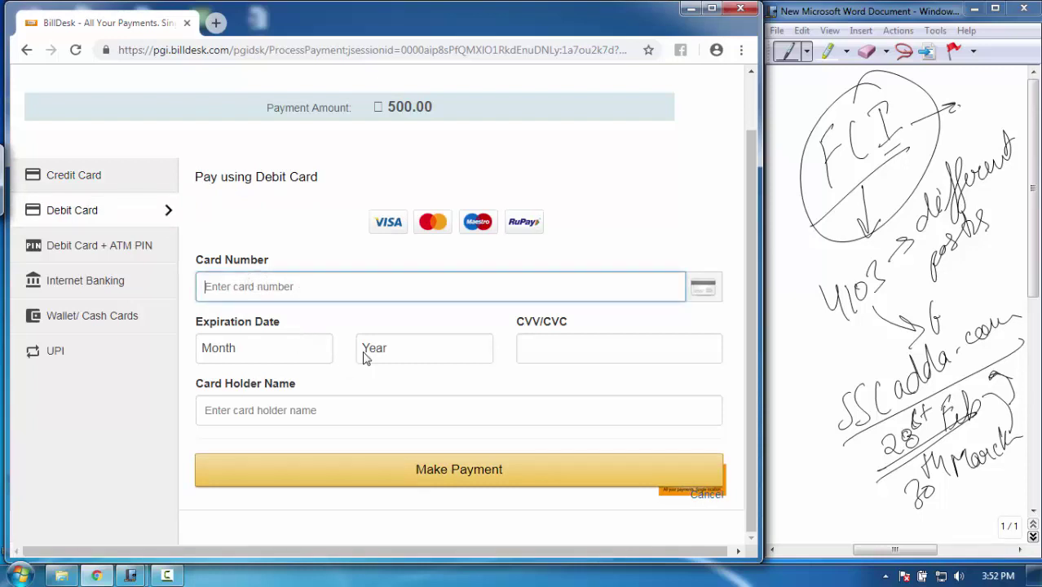
left_click(129, 250)
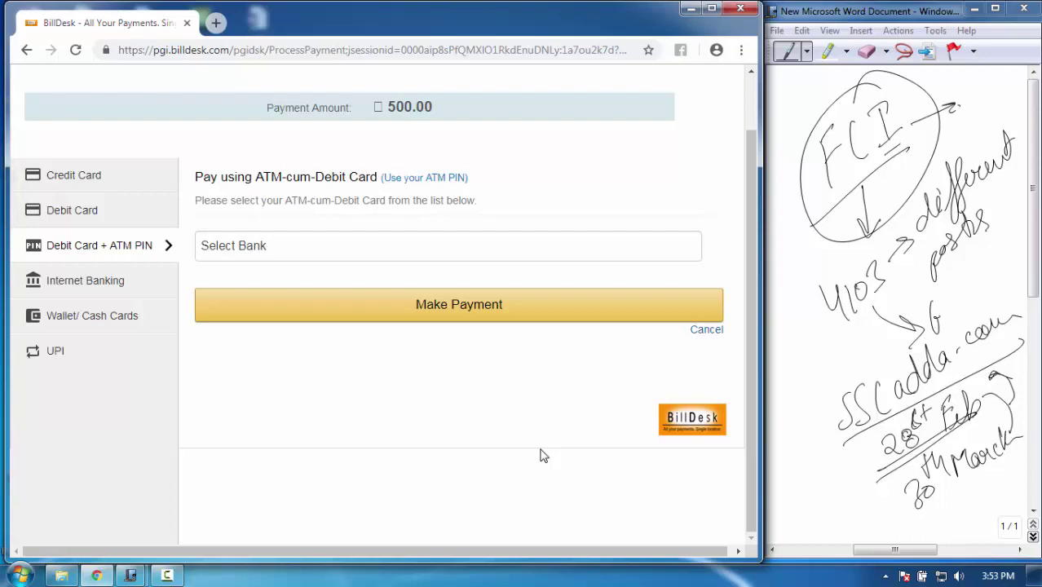
left_click(167, 576)
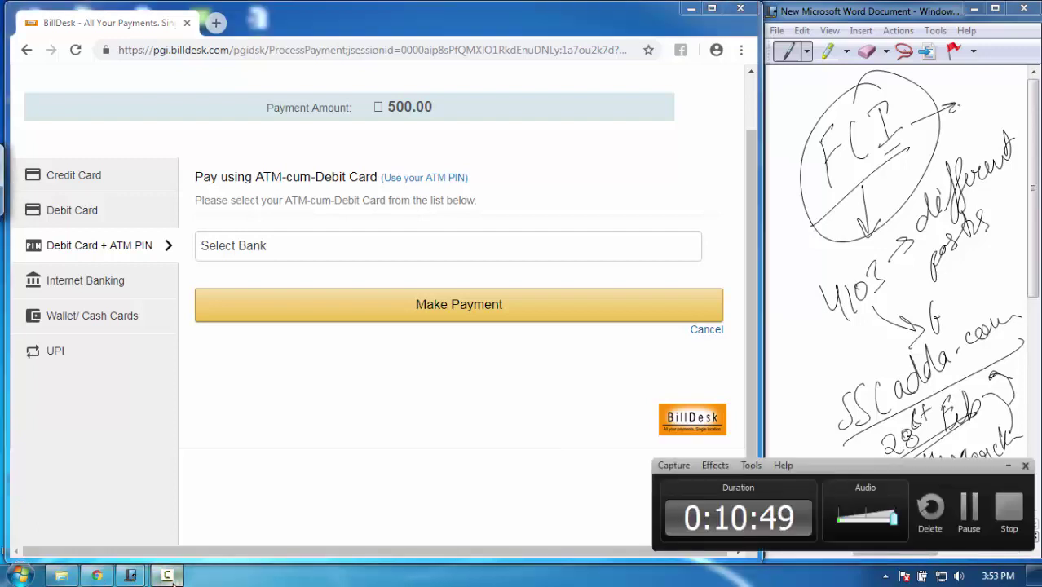